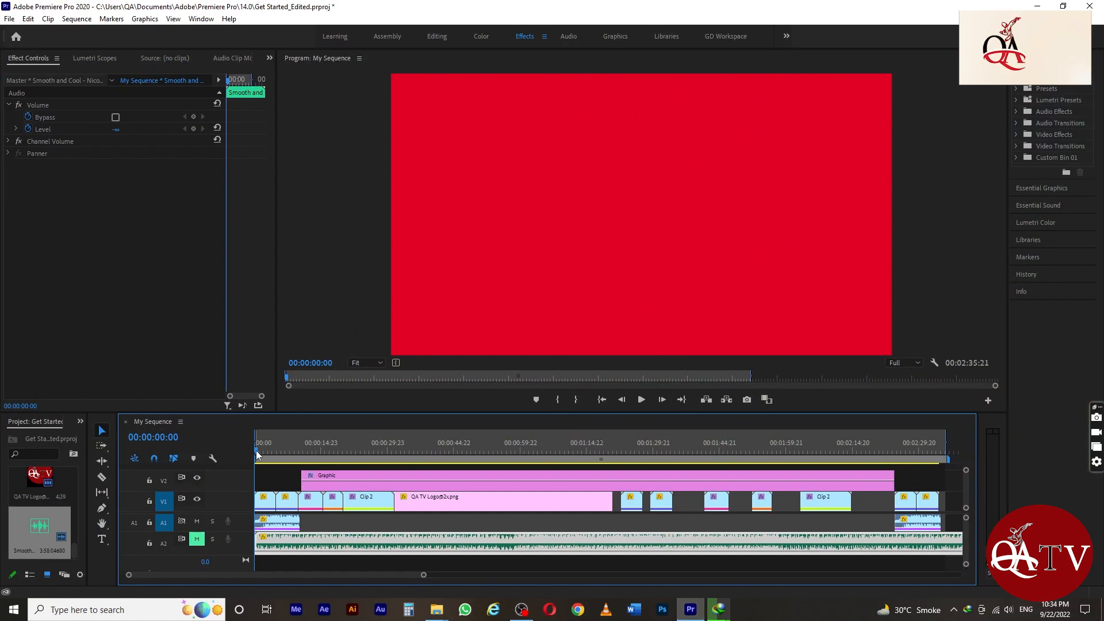
{"action": "mouse_move", "coordinate": [257, 451]}
{"action": "left_mouse_down"}
{"action": "mouse_move", "coordinate": [294, 449]}
{"action": "mouse_move", "coordinate": [257, 457]}
{"action": "left_mouse_up"}
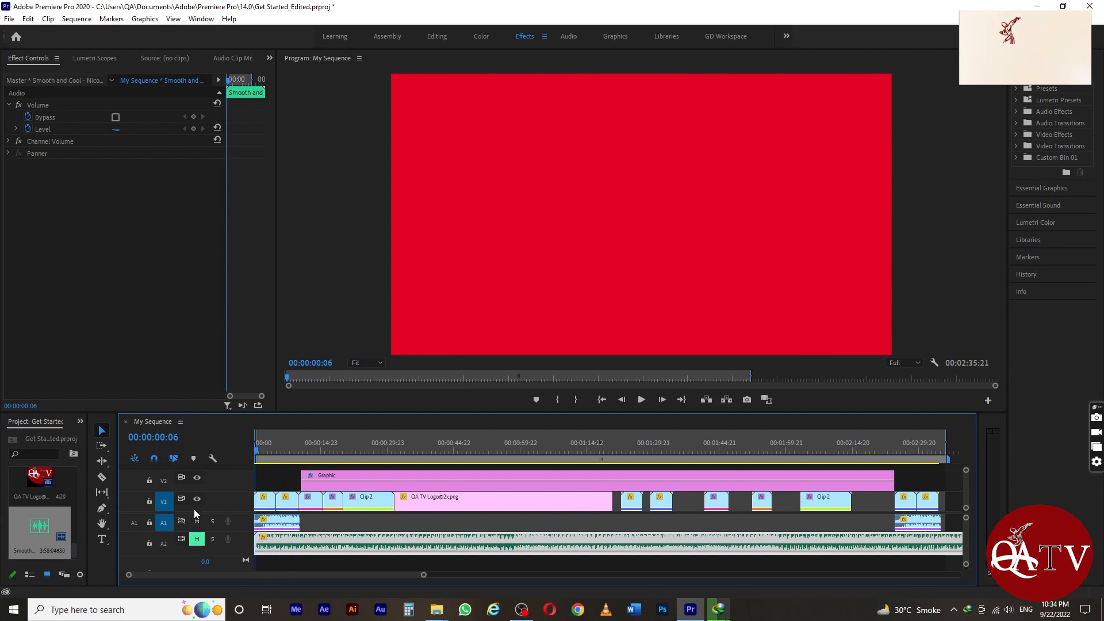
{"action": "left_click_drag", "start_coordinate": [255, 452], "coordinate": [419, 437]}
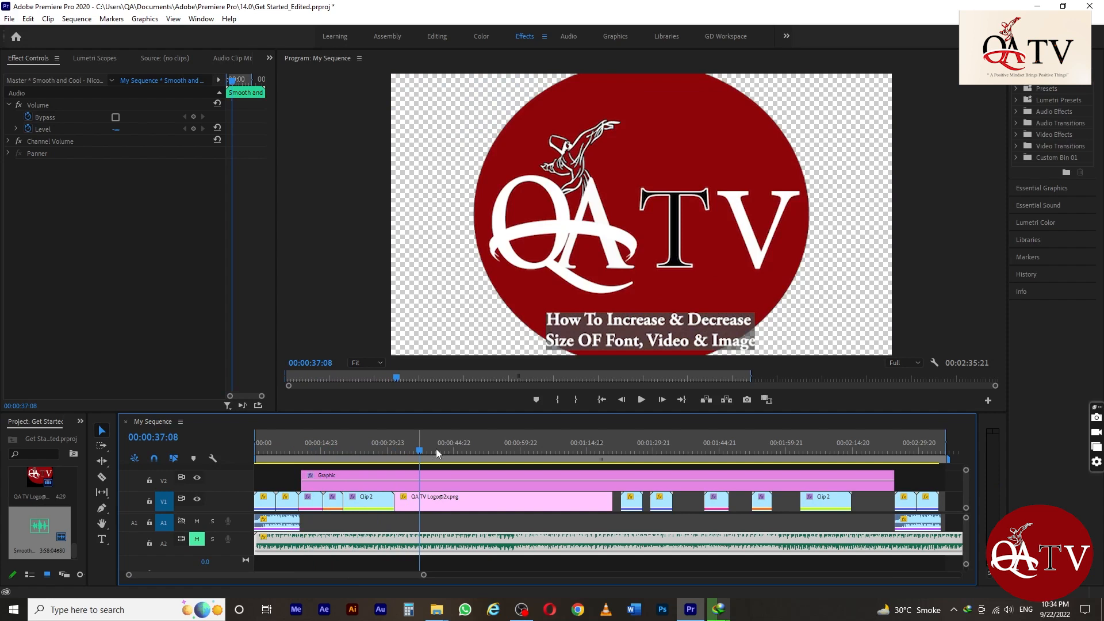
{"action": "left_click", "coordinate": [511, 510]}
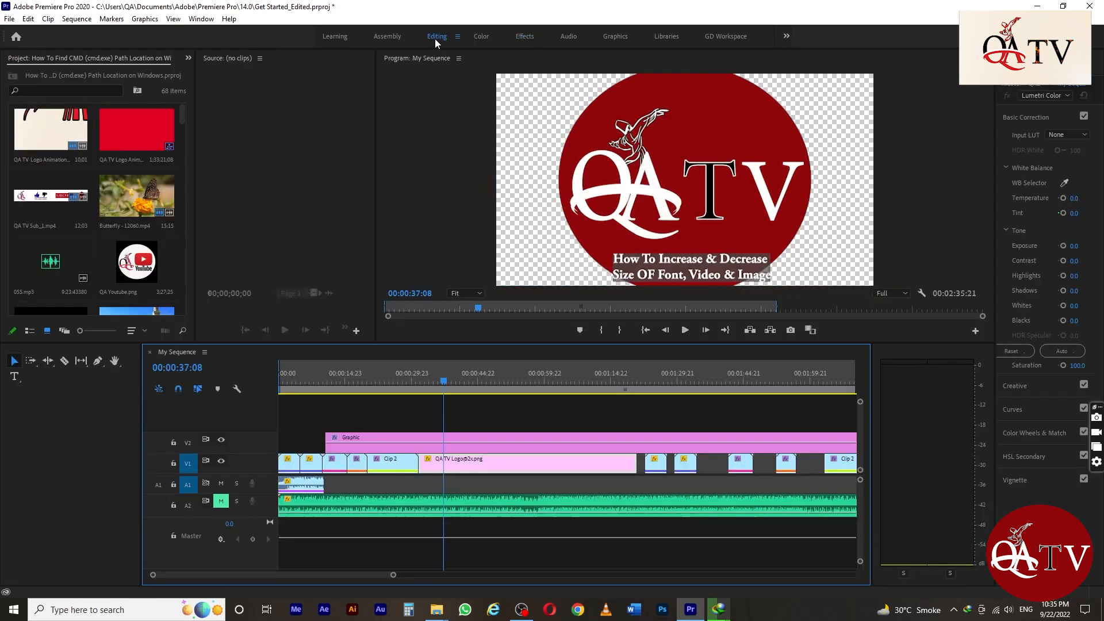
{"action": "left_click", "coordinate": [436, 36]}
{"action": "left_click", "coordinate": [524, 39]}
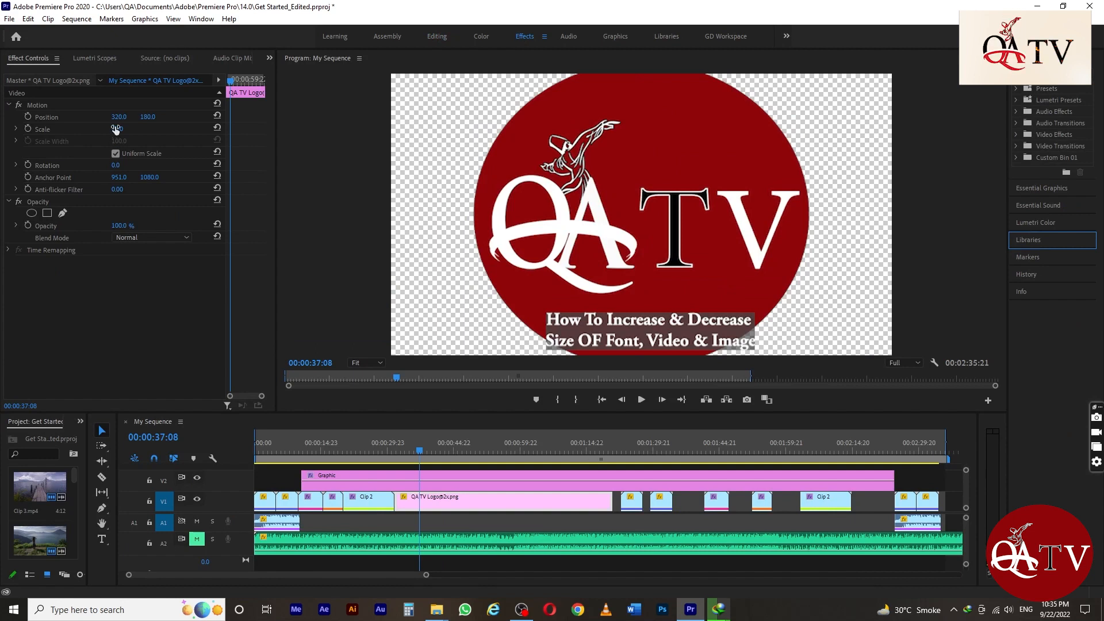
Reduce the logo image's scale to 12, magnifying the screen while adjusting it
{"action": "key", "text": "super+plus"}
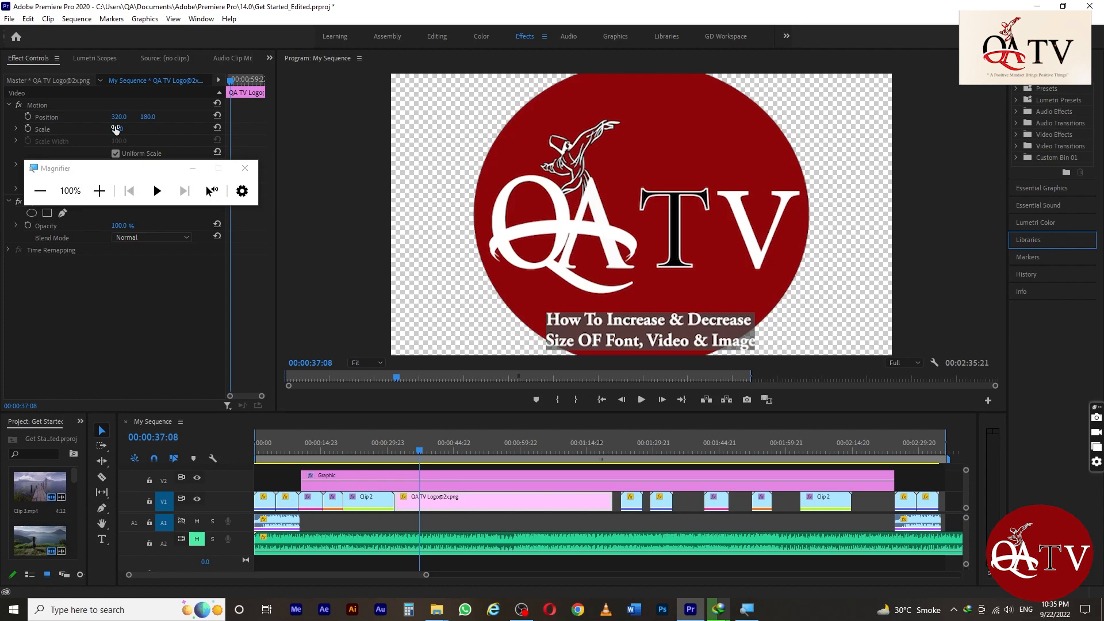
{"action": "key", "text": "super+plus"}
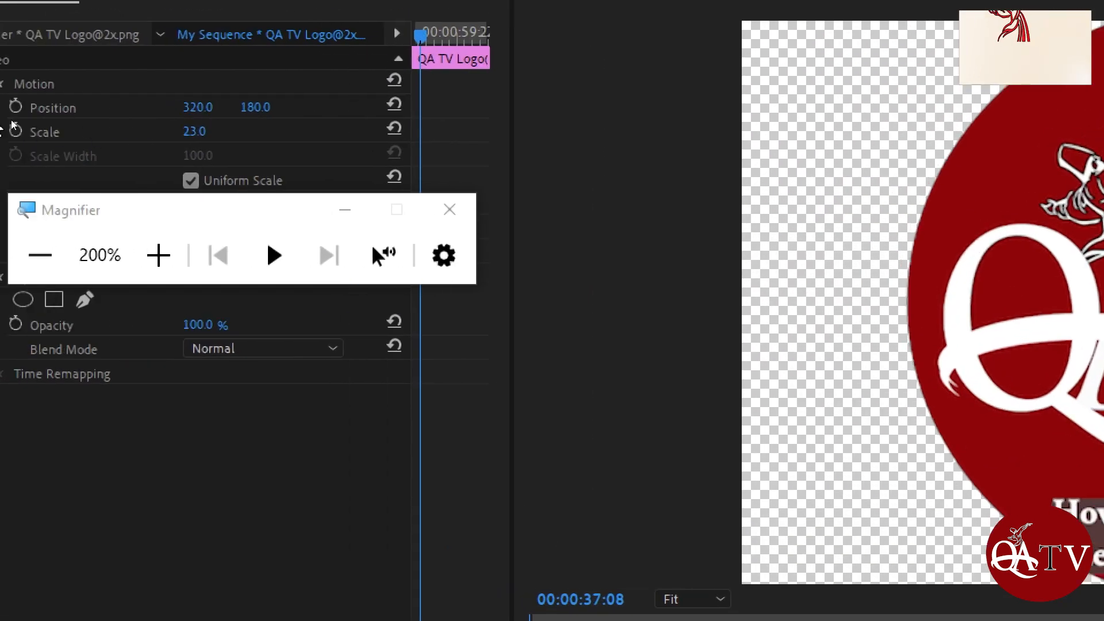
{"action": "left_click_drag", "start_coordinate": [229, 134], "coordinate": [256, 133]}
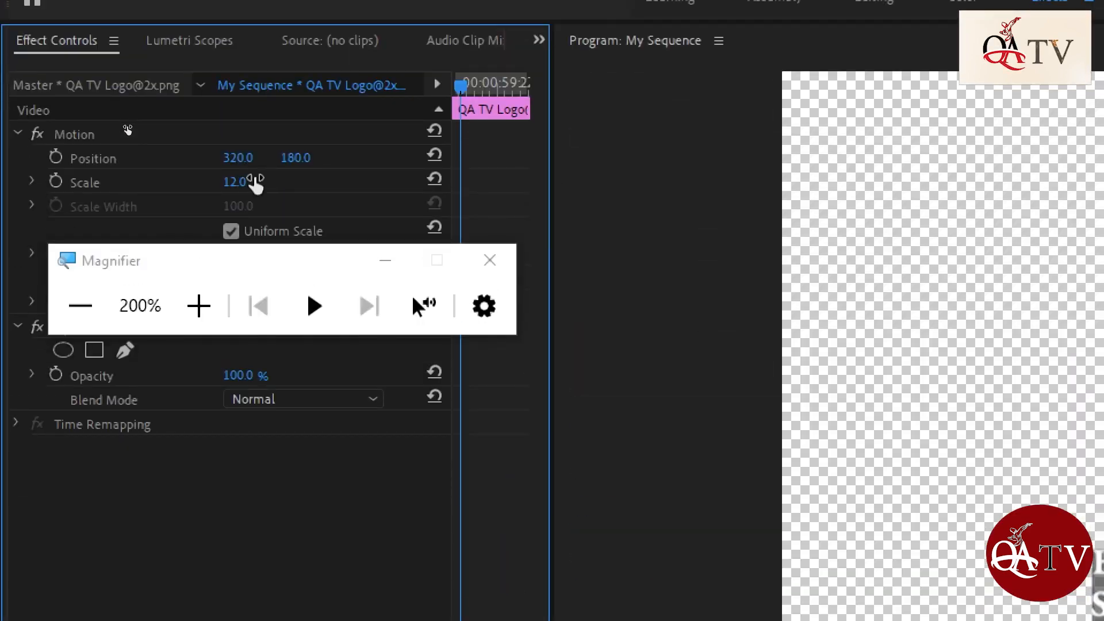
{"action": "key", "text": "super+minus"}
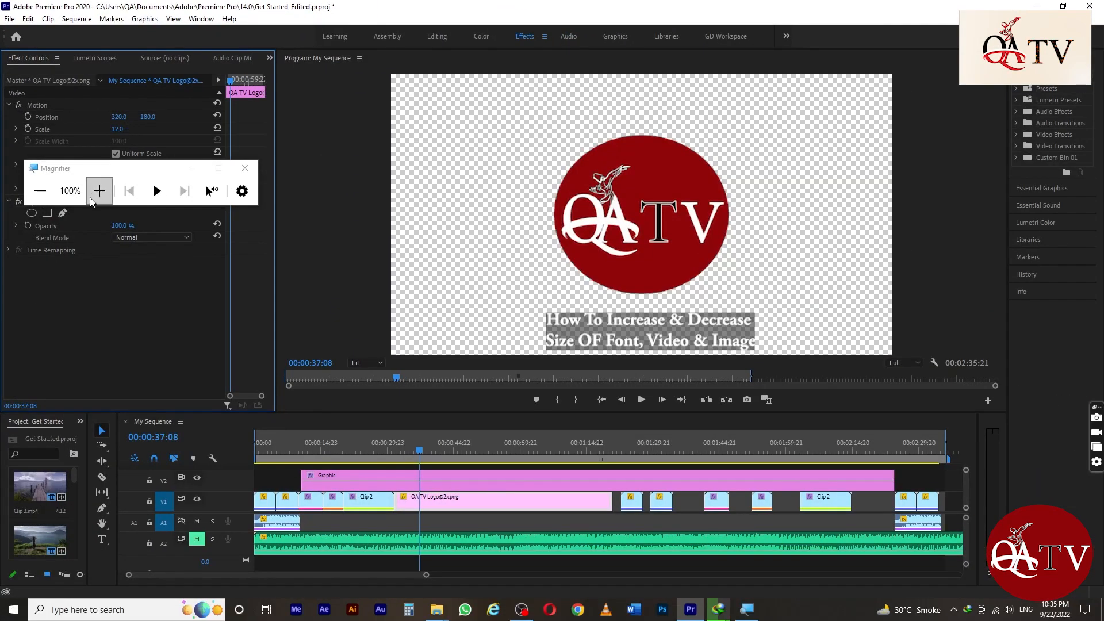
{"action": "left_click", "coordinate": [193, 170]}
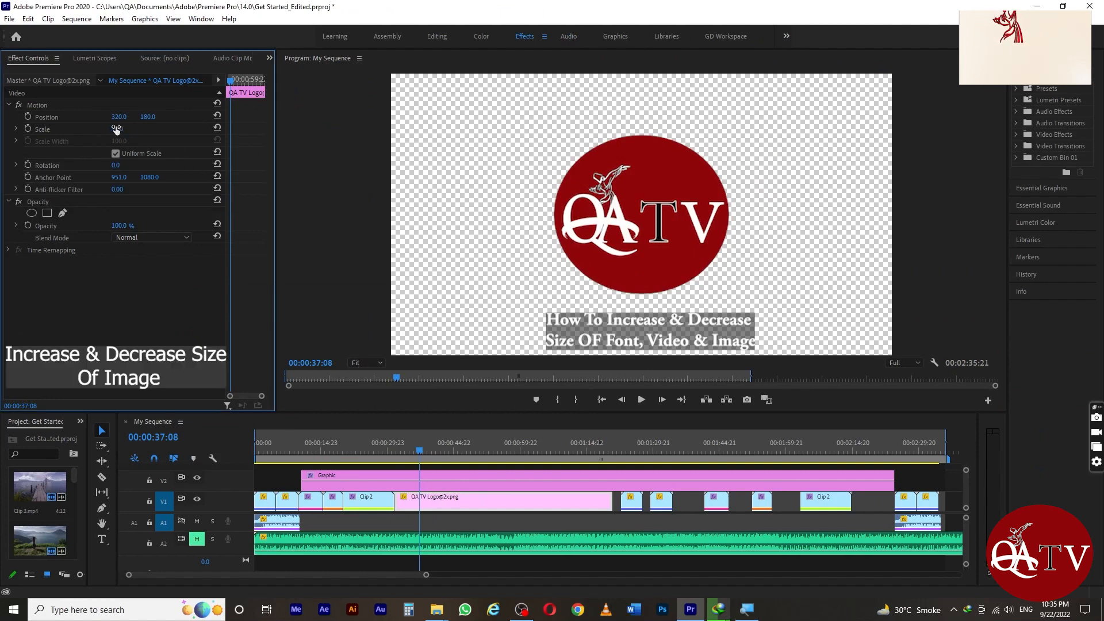
Shrink the logo image further to a scale of 7
{"action": "left_click", "coordinate": [117, 129]}
{"action": "left_click", "coordinate": [146, 129]}
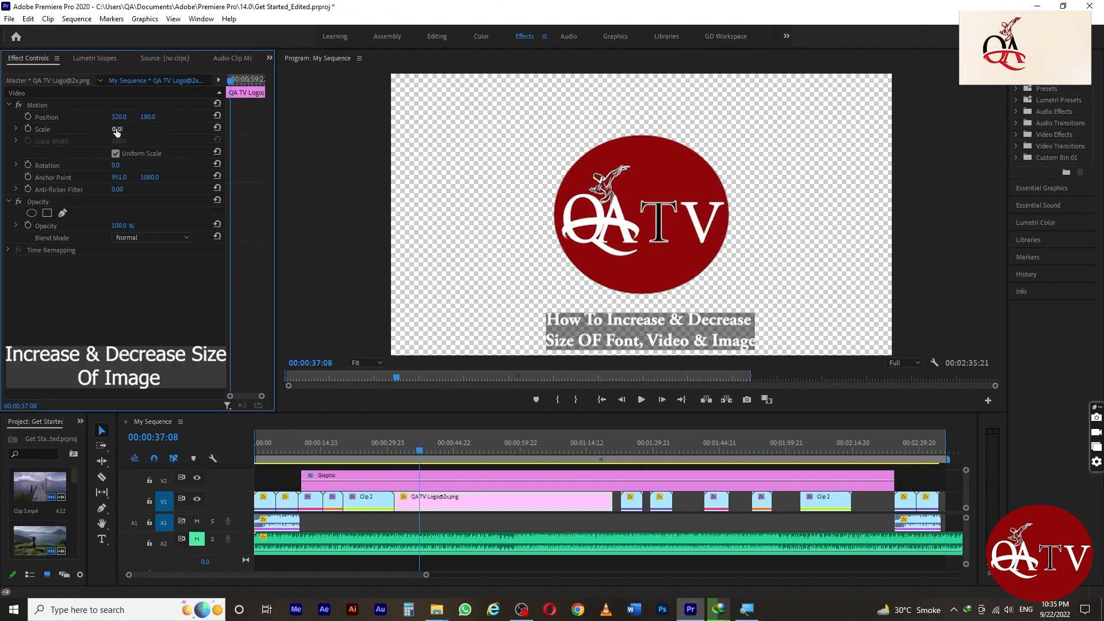
{"action": "left_click_drag", "start_coordinate": [115, 131], "coordinate": [114, 129]}
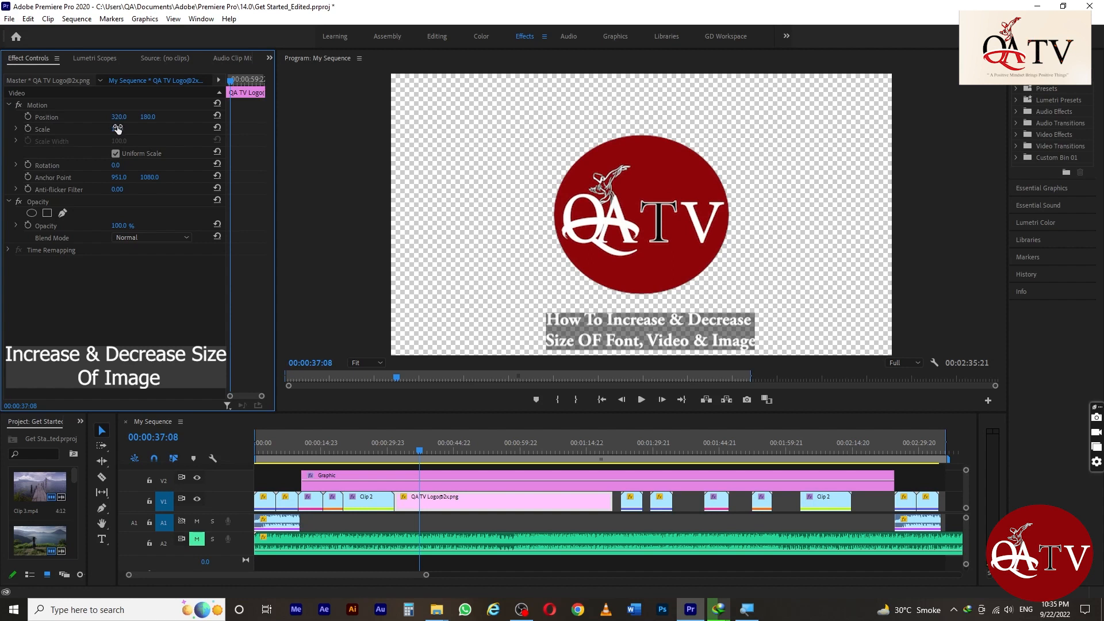
{"action": "left_click_drag", "start_coordinate": [118, 128], "coordinate": [118, 132]}
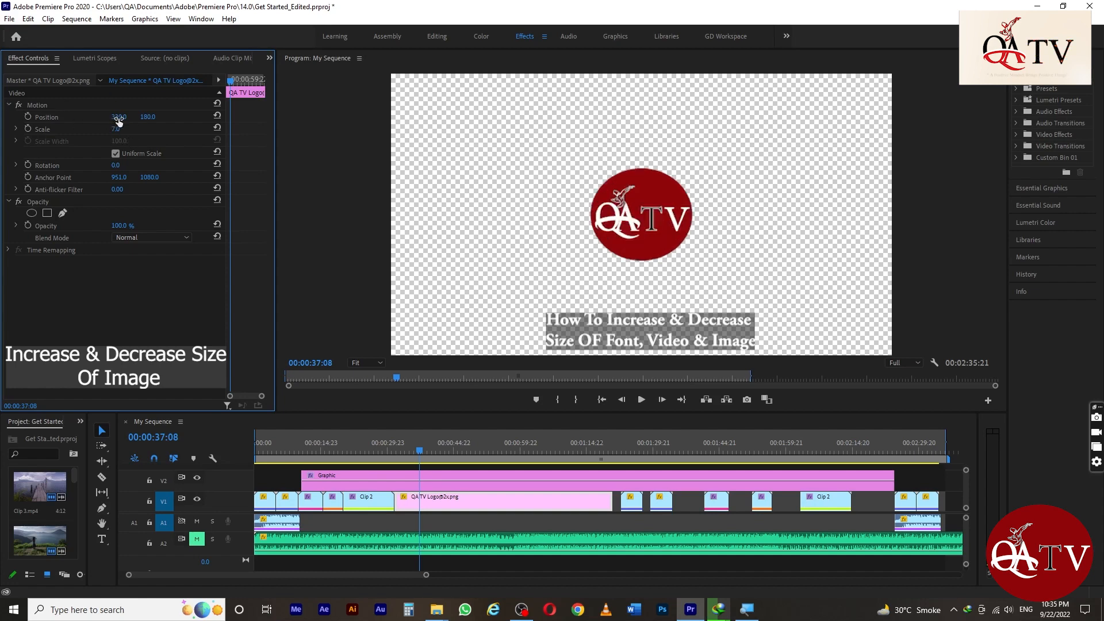
Move the logo image to the lower-right corner of the frame, at position 571, 299
{"action": "left_click_drag", "start_coordinate": [118, 120], "coordinate": [116, 70]}
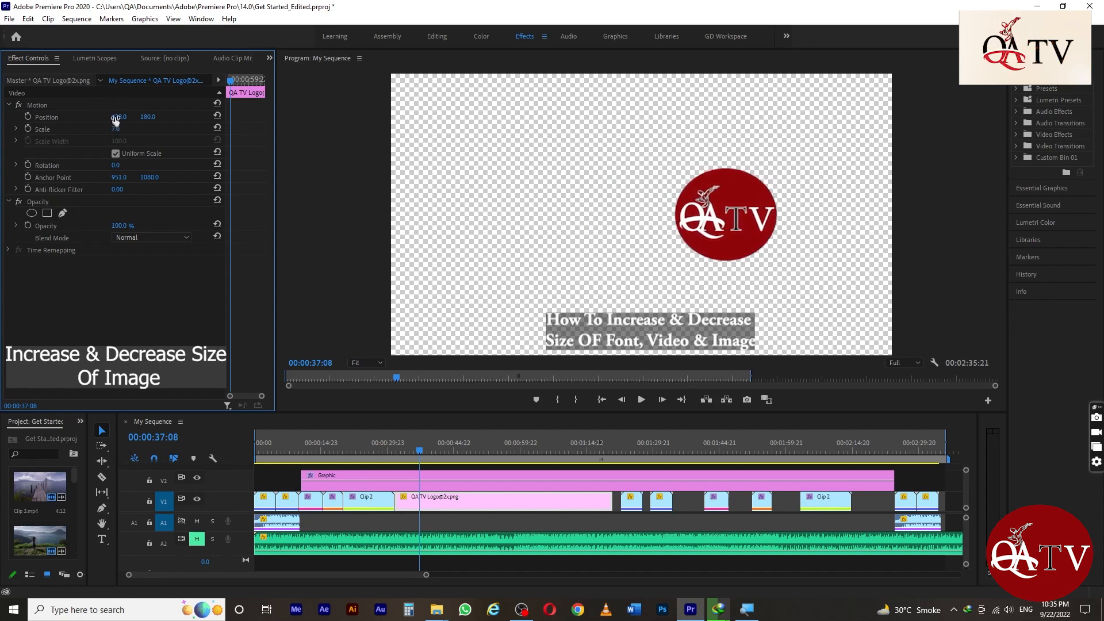
{"action": "left_click_drag", "start_coordinate": [115, 118], "coordinate": [107, 34]}
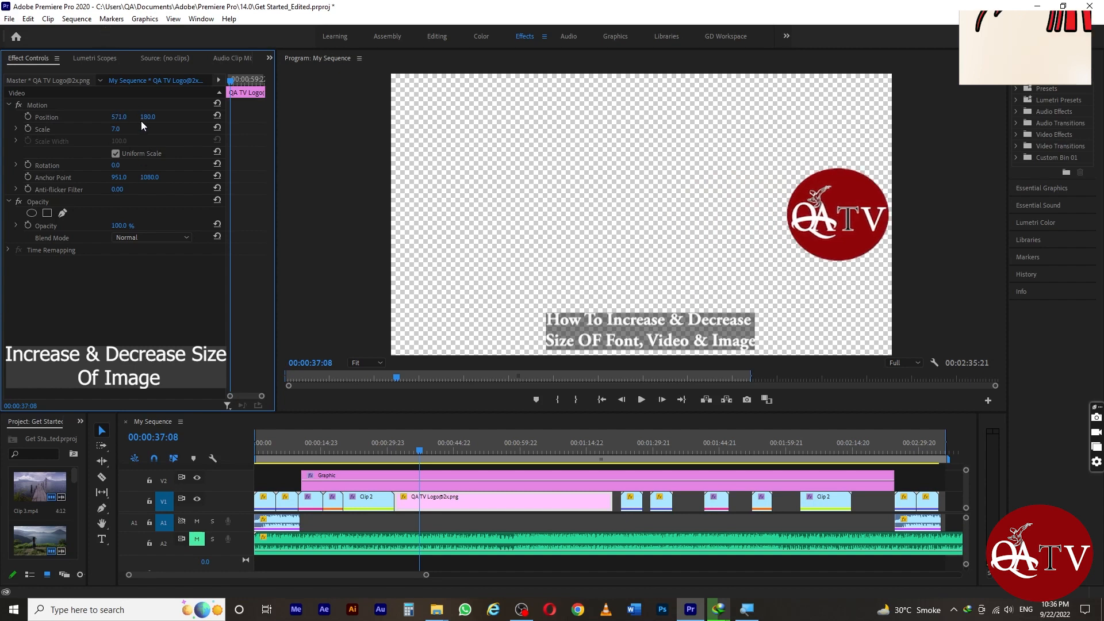
{"action": "left_click_drag", "start_coordinate": [147, 118], "coordinate": [148, 50]}
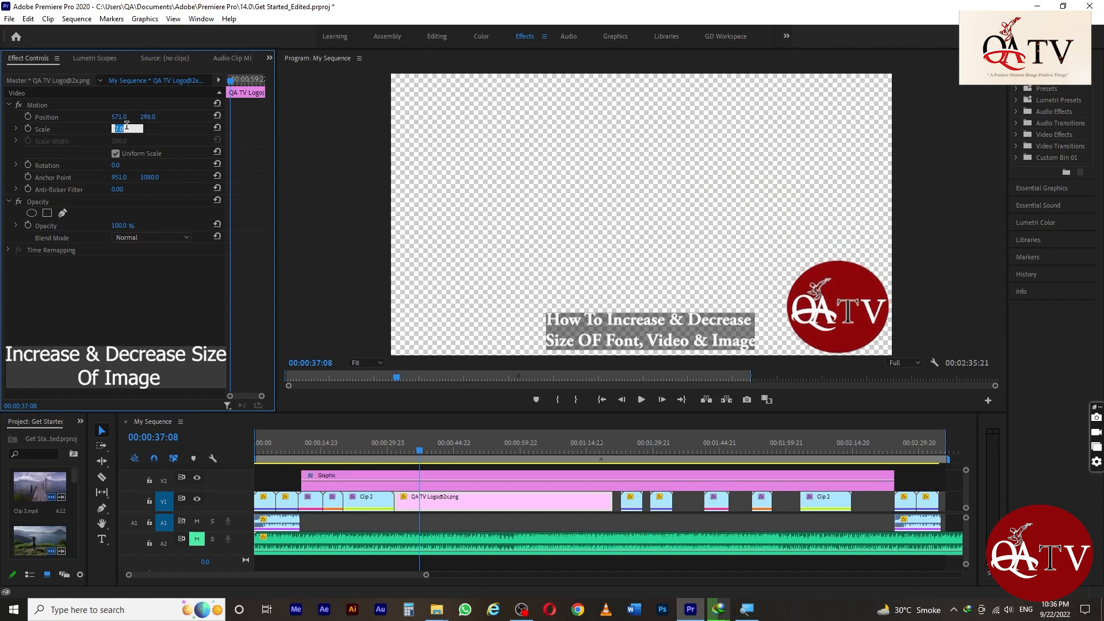
Set the logo image's scale to 5 and fit it into the frame's lower-right corner at position 585, 314
{"action": "type", "text": "5"}
{"action": "key", "text": "Return"}
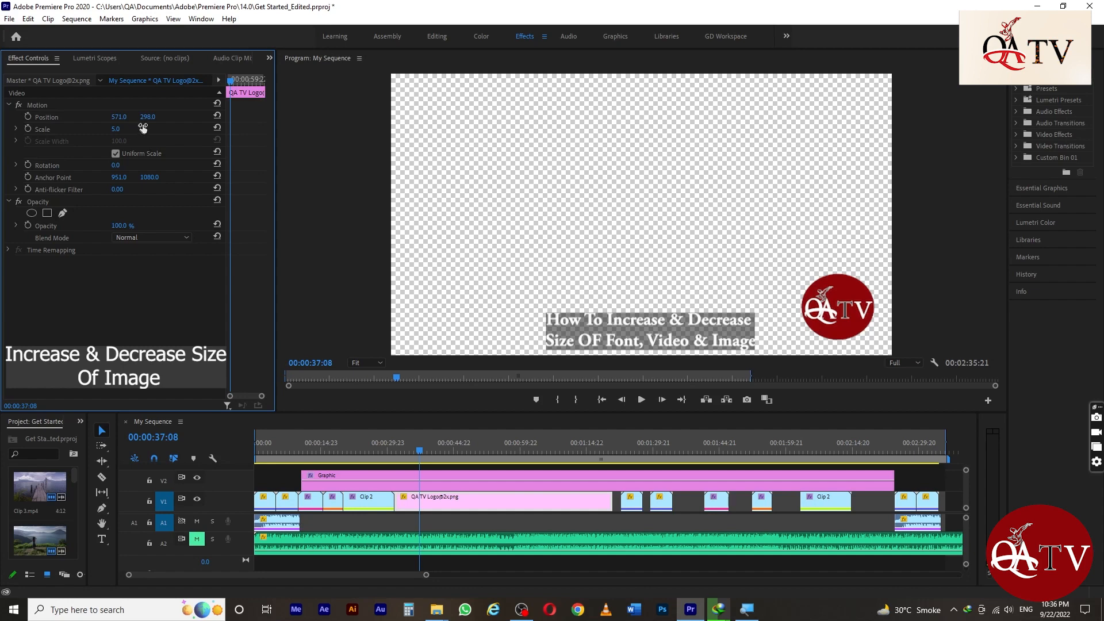
{"action": "left_click_drag", "start_coordinate": [148, 118], "coordinate": [148, 107]}
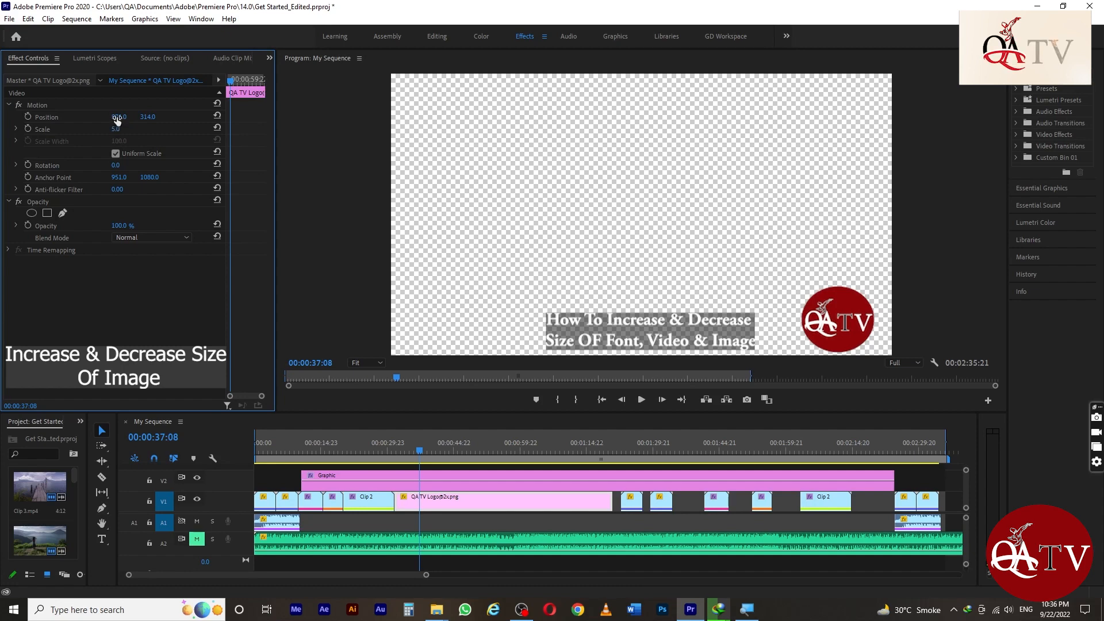
{"action": "left_click_drag", "start_coordinate": [116, 120], "coordinate": [117, 111]}
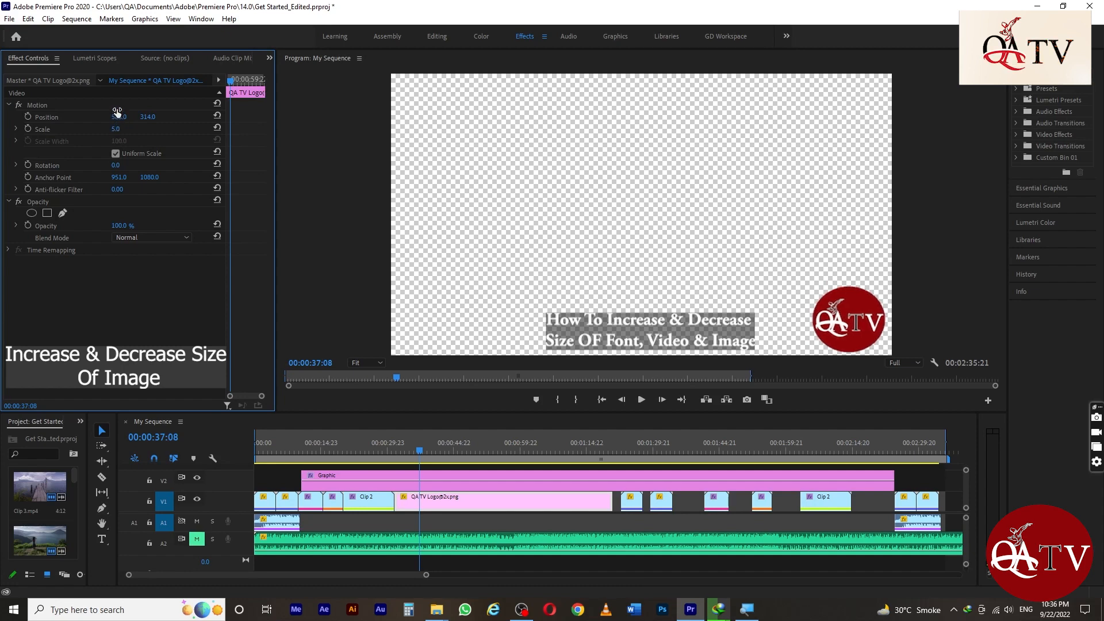
{"action": "left_click", "coordinate": [416, 450]}
{"action": "mouse_move", "coordinate": [417, 437]}
{"action": "left_mouse_down"}
{"action": "mouse_move", "coordinate": [647, 436]}
{"action": "mouse_move", "coordinate": [352, 468]}
{"action": "mouse_move", "coordinate": [533, 443]}
{"action": "mouse_move", "coordinate": [428, 451]}
{"action": "left_mouse_up"}
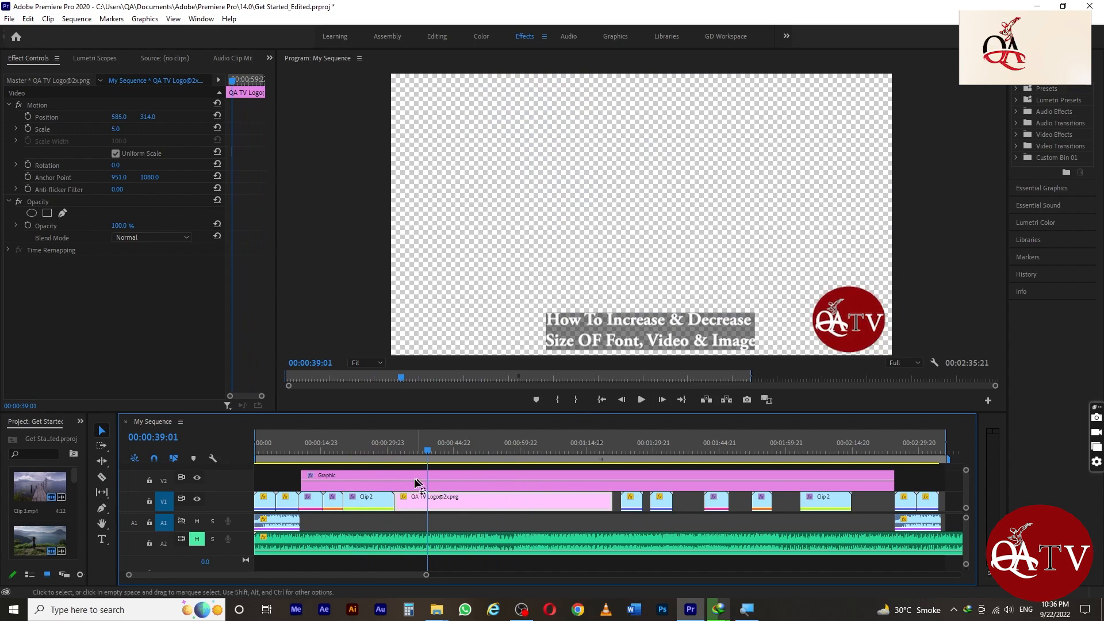
{"action": "left_click_drag", "start_coordinate": [426, 450], "coordinate": [296, 467]}
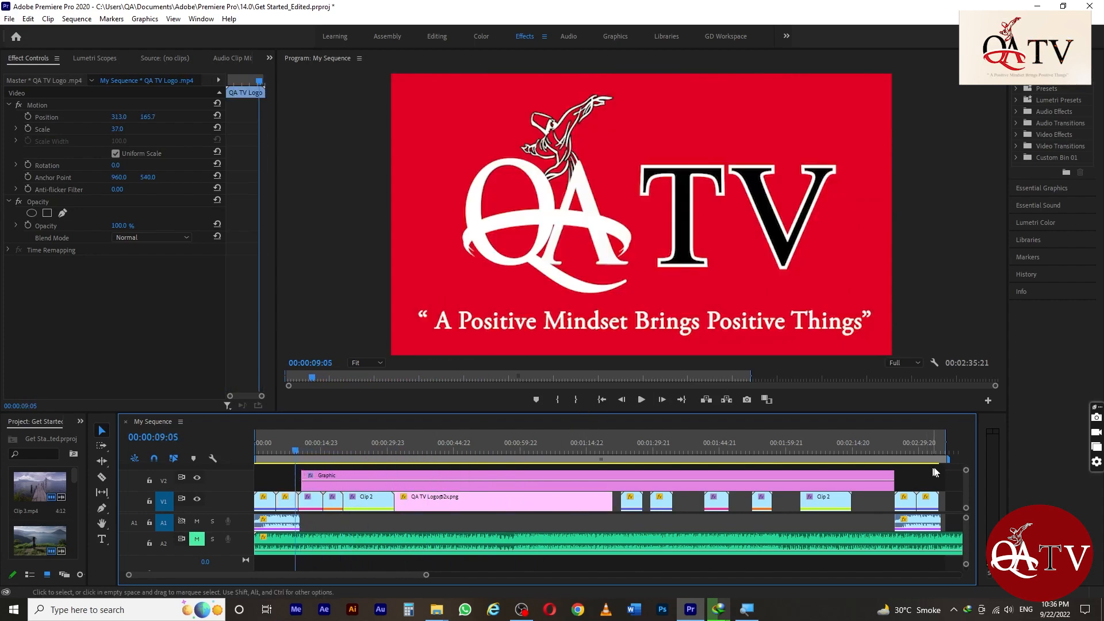
{"action": "scroll", "coordinate": [967, 488], "scroll_direction": "up", "scroll_amount": 1}
{"action": "scroll", "coordinate": [965, 489], "scroll_direction": "down", "scroll_amount": 1}
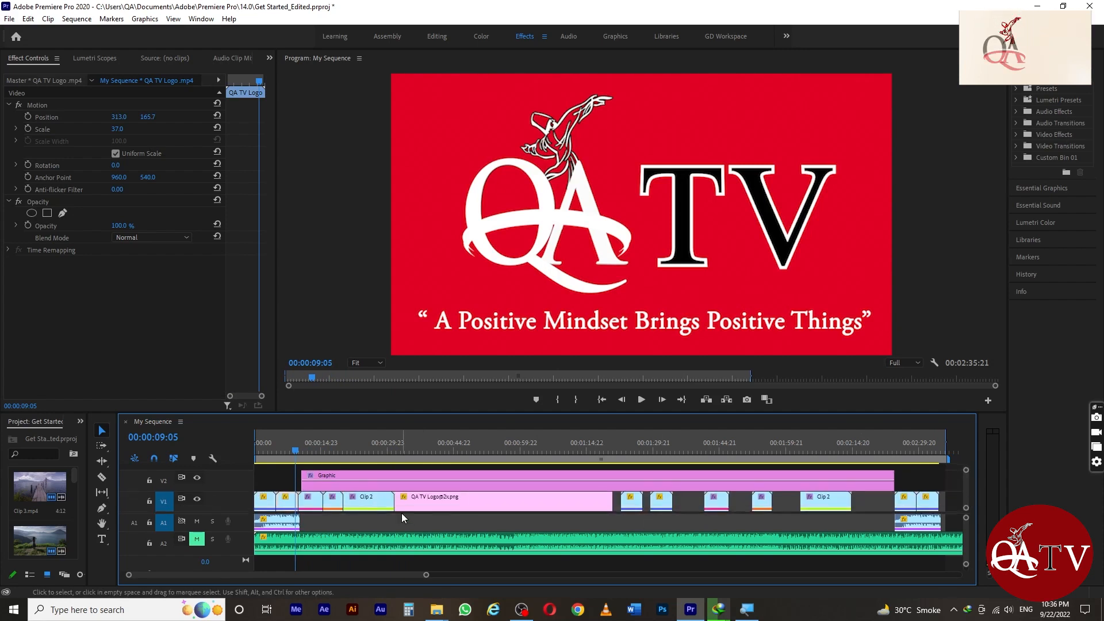
{"action": "left_click_drag", "start_coordinate": [414, 506], "coordinate": [408, 464]}
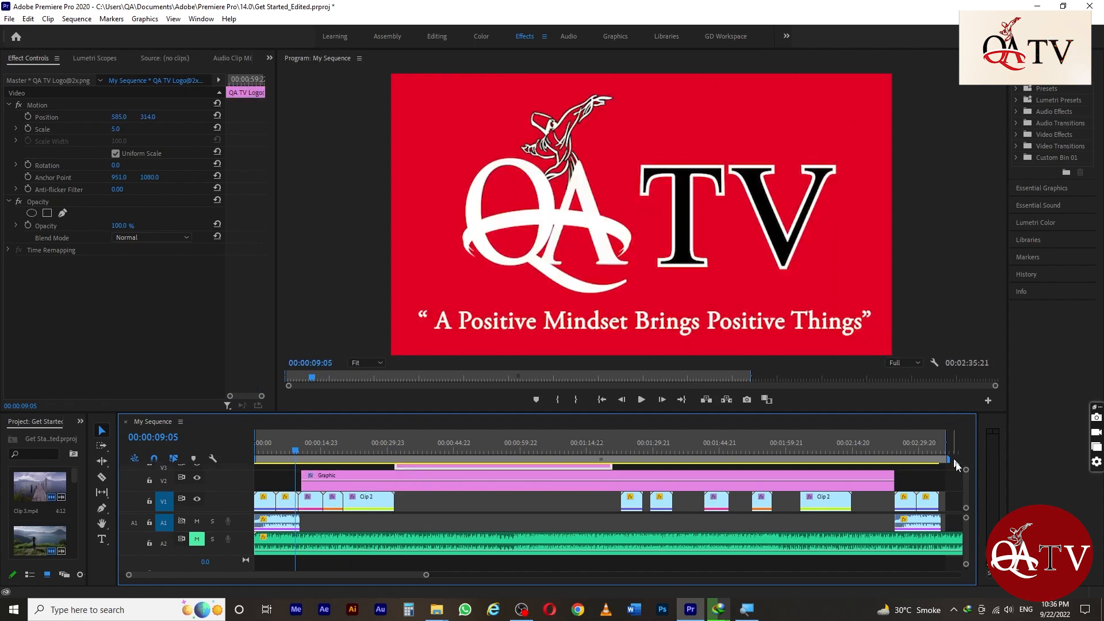
{"action": "scroll", "coordinate": [966, 495], "scroll_direction": "up", "scroll_amount": 3}
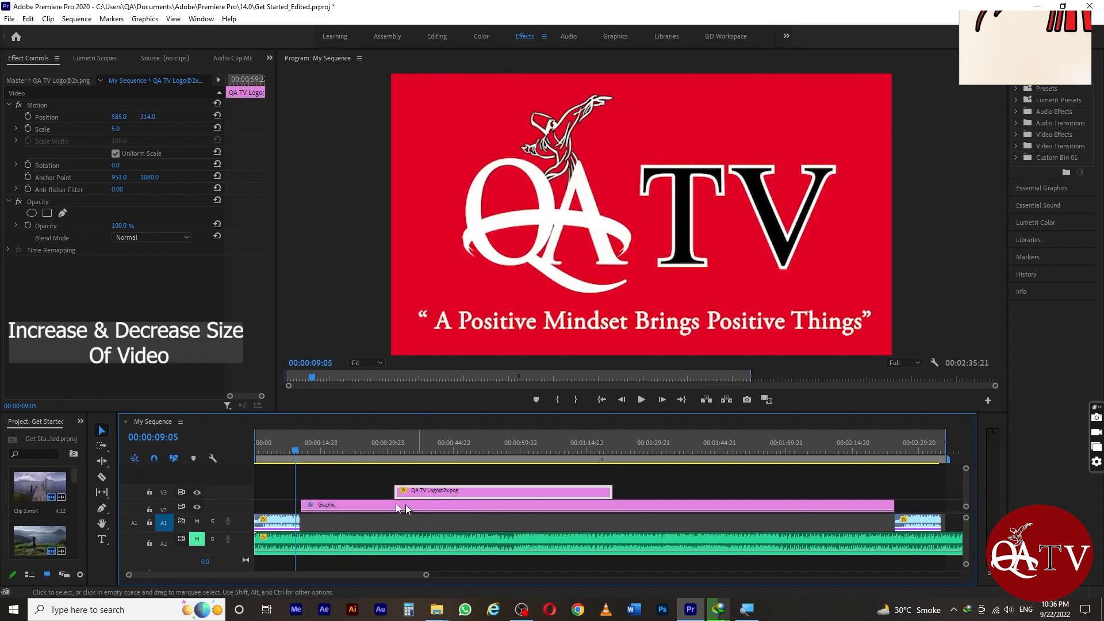
{"action": "left_click_drag", "start_coordinate": [447, 491], "coordinate": [359, 497]}
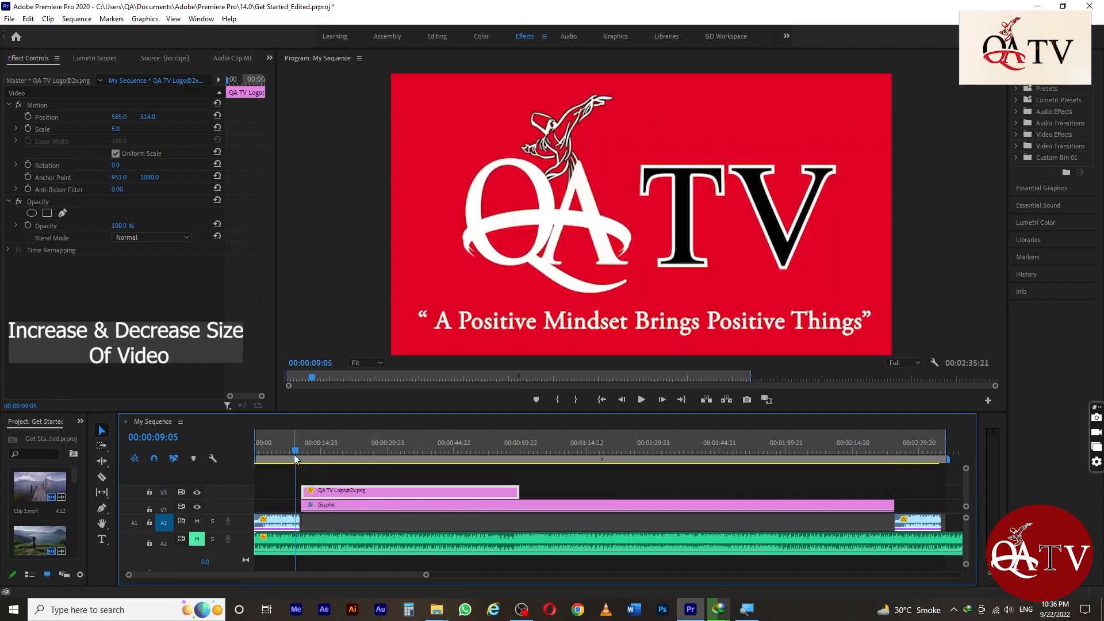
{"action": "left_click_drag", "start_coordinate": [296, 451], "coordinate": [313, 448]}
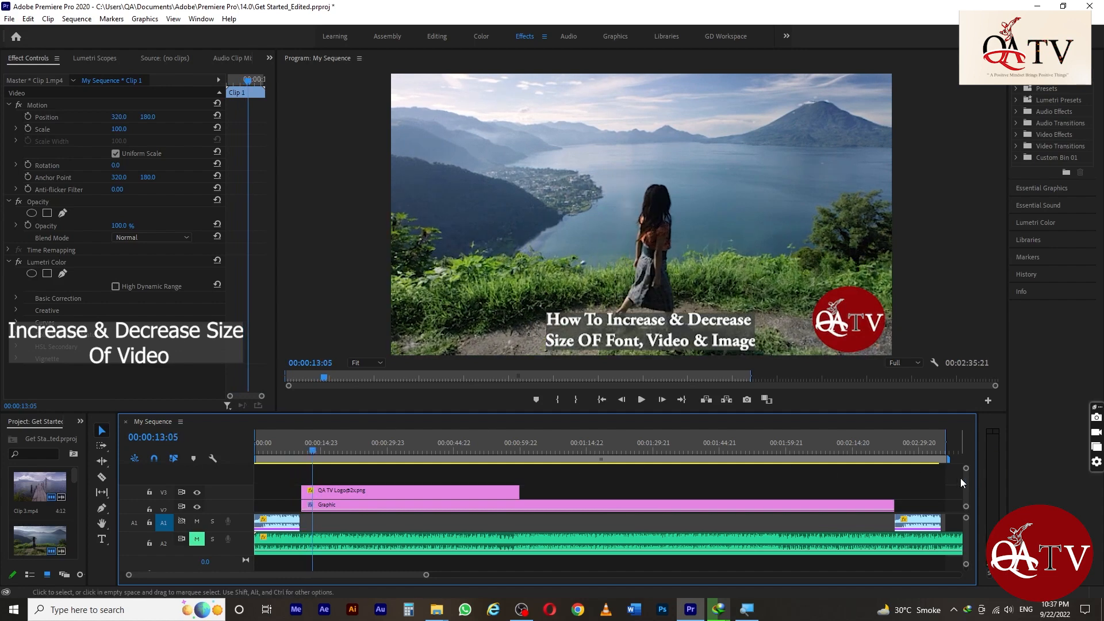
Switch to the Editing workspace and widen the timeline panel on both sides to show the whole sequence
{"action": "scroll", "coordinate": [965, 483], "scroll_direction": "down", "scroll_amount": 3}
{"action": "scroll", "coordinate": [967, 489], "scroll_direction": "down", "scroll_amount": 1}
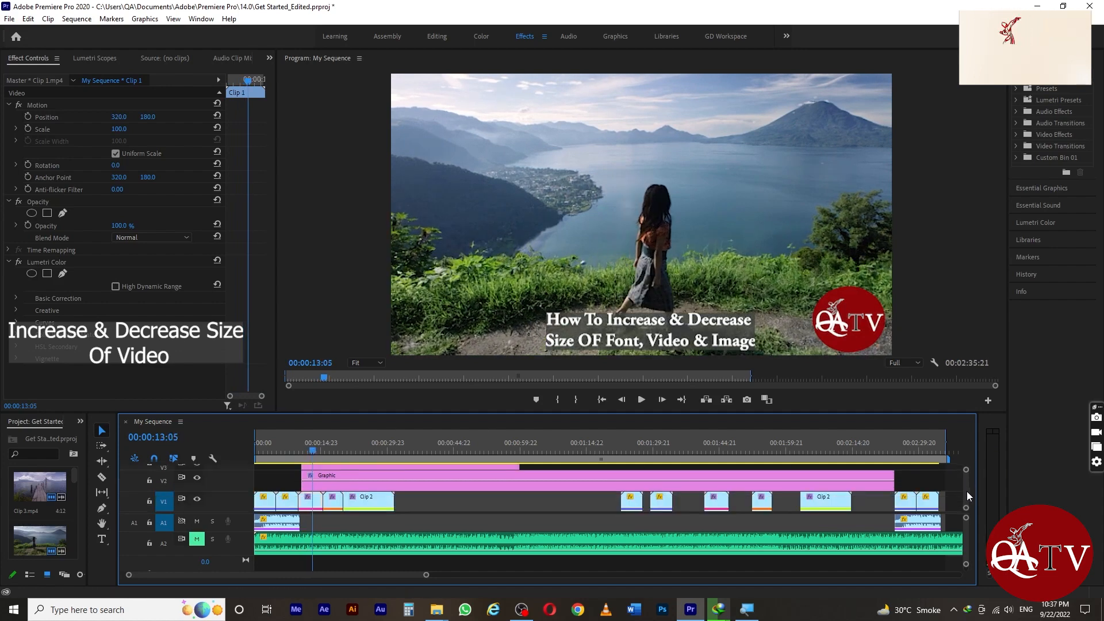
{"action": "left_click_drag", "start_coordinate": [966, 489], "coordinate": [967, 489]}
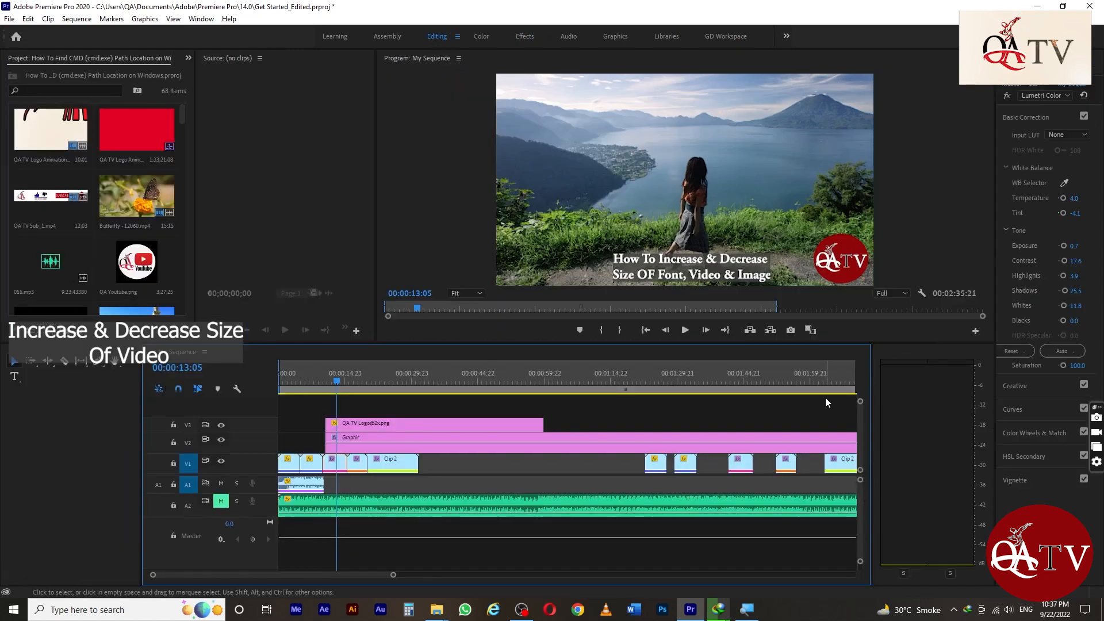
{"action": "left_click_drag", "start_coordinate": [142, 420], "coordinate": [88, 420]}
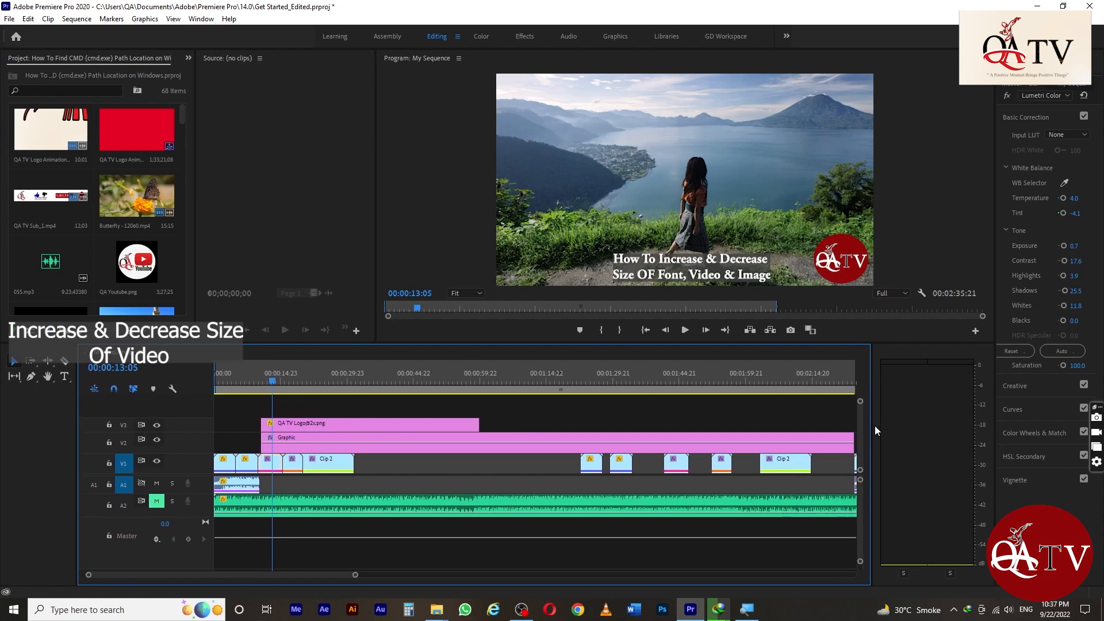
{"action": "left_click_drag", "start_coordinate": [871, 433], "coordinate": [943, 421]}
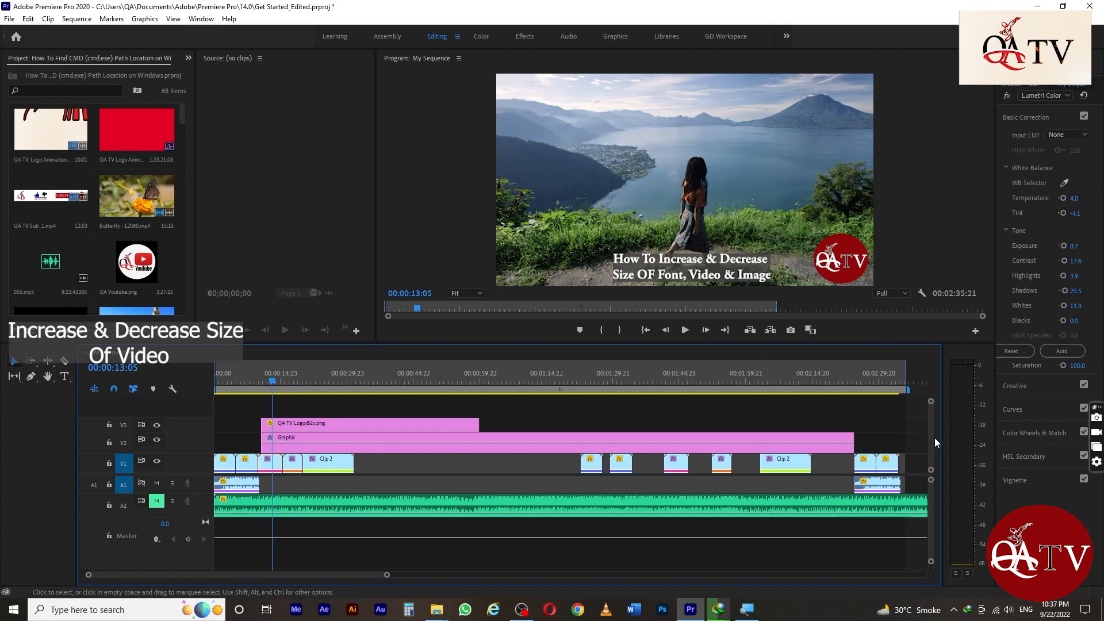
{"action": "scroll", "coordinate": [931, 443], "scroll_direction": "up", "scroll_amount": 1}
{"action": "scroll", "coordinate": [931, 451], "scroll_direction": "down", "scroll_amount": 1}
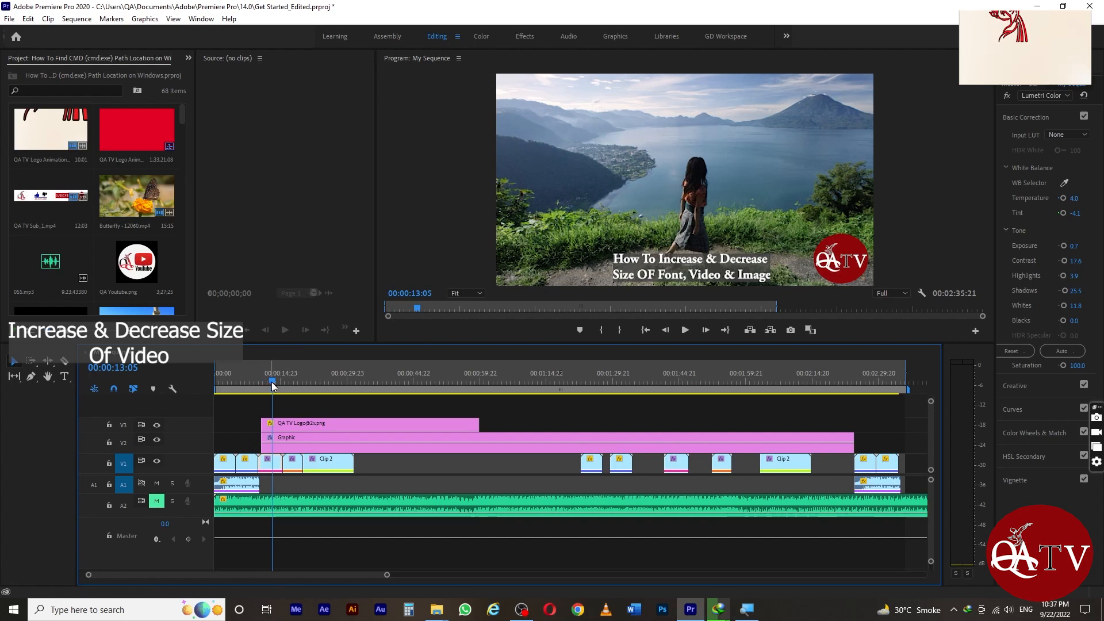
Mute audio track A1 and scrub the playhead through the clips to 00:00:36:17
{"action": "mouse_move", "coordinate": [275, 383]}
{"action": "left_mouse_down"}
{"action": "mouse_move", "coordinate": [251, 391]}
{"action": "mouse_move", "coordinate": [267, 390]}
{"action": "left_mouse_up"}
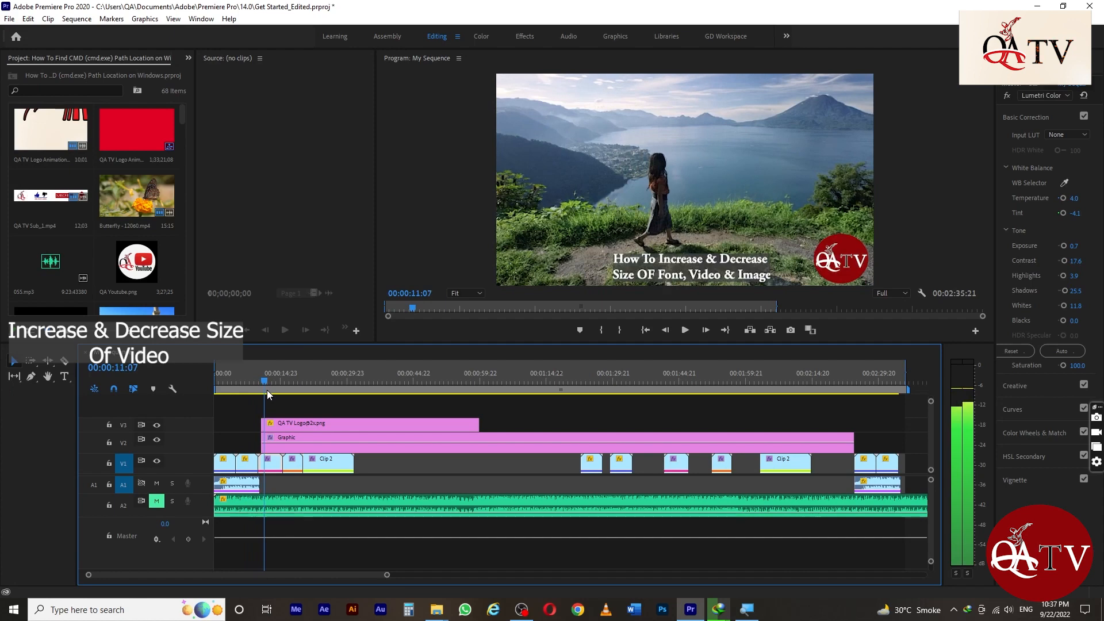
{"action": "left_click", "coordinate": [157, 483]}
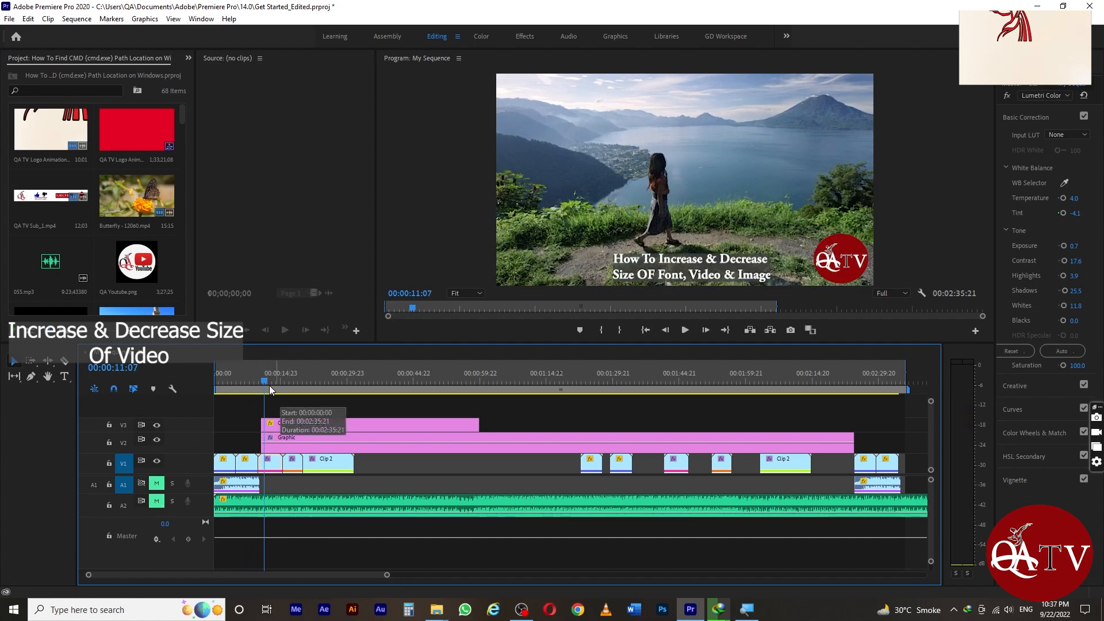
{"action": "left_click_drag", "start_coordinate": [266, 383], "coordinate": [378, 384]}
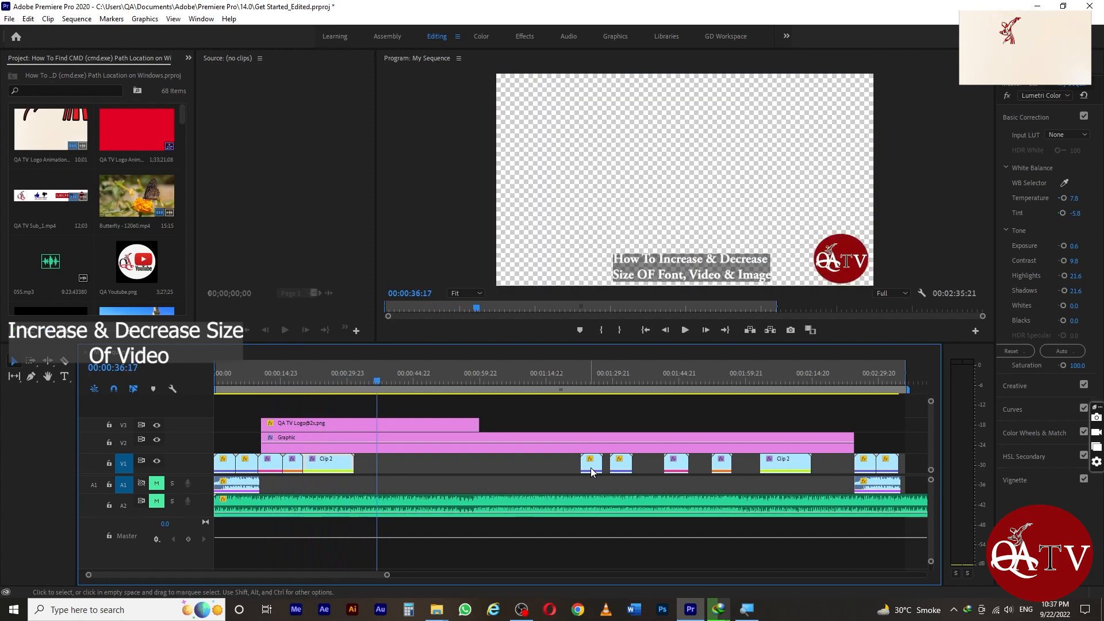
Move the first clip after the V1 gap back to about 00:00:50 and try to extend the end of Clip 2
{"action": "left_click_drag", "start_coordinate": [592, 467], "coordinate": [450, 474]}
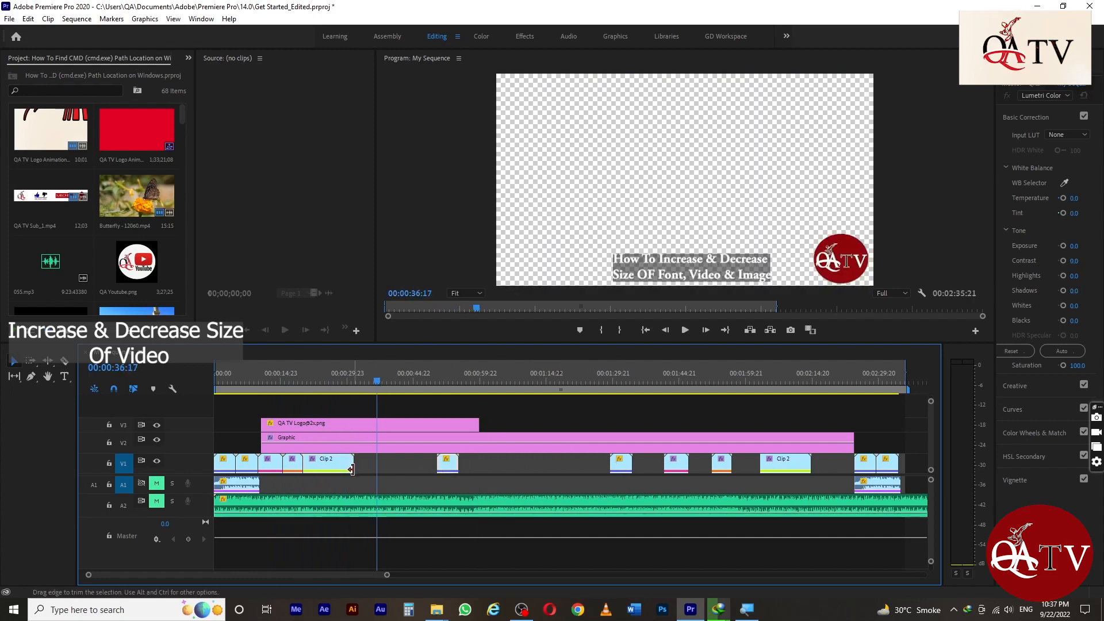
{"action": "mouse_move", "coordinate": [352, 468]}
{"action": "left_mouse_down"}
{"action": "mouse_move", "coordinate": [405, 463]}
{"action": "mouse_move", "coordinate": [358, 460]}
{"action": "left_mouse_up"}
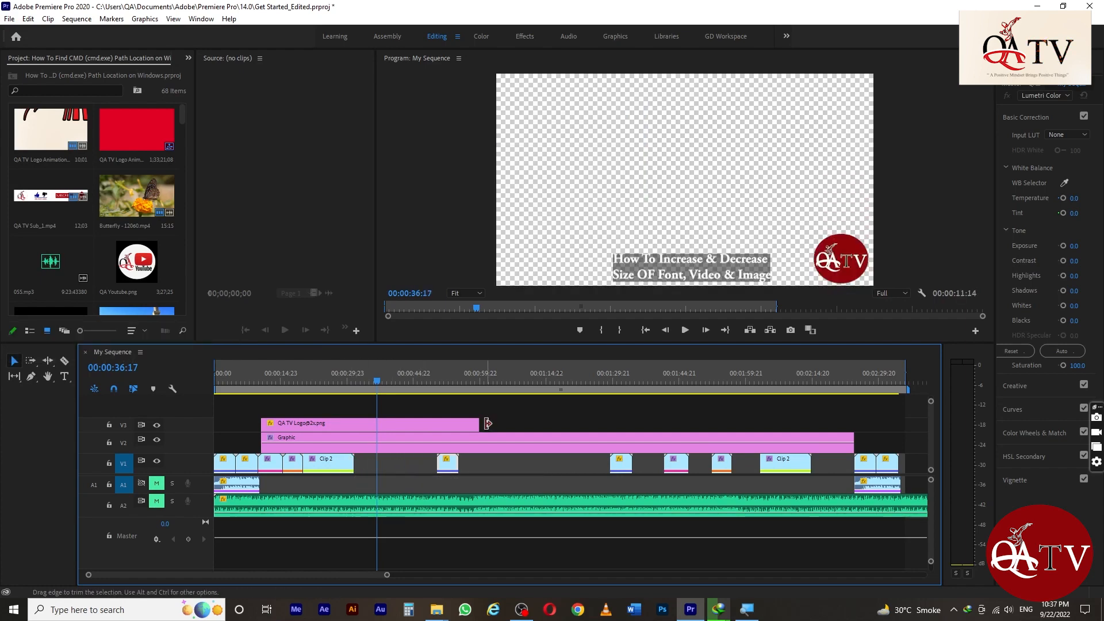
{"action": "left_click_drag", "start_coordinate": [477, 426], "coordinate": [854, 416]}
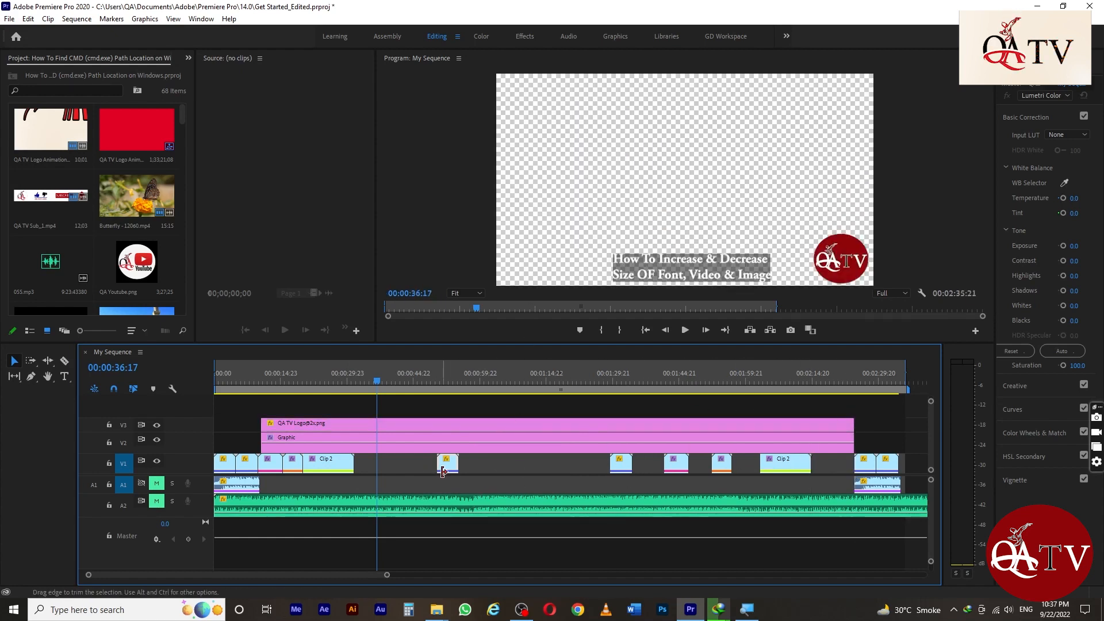
Move the first QA TV Logo .mp4 clip after the V1 gap to start at 00:00:38:10 and preview it at 00:00:42:00
{"action": "left_click_drag", "start_coordinate": [441, 469], "coordinate": [393, 471]}
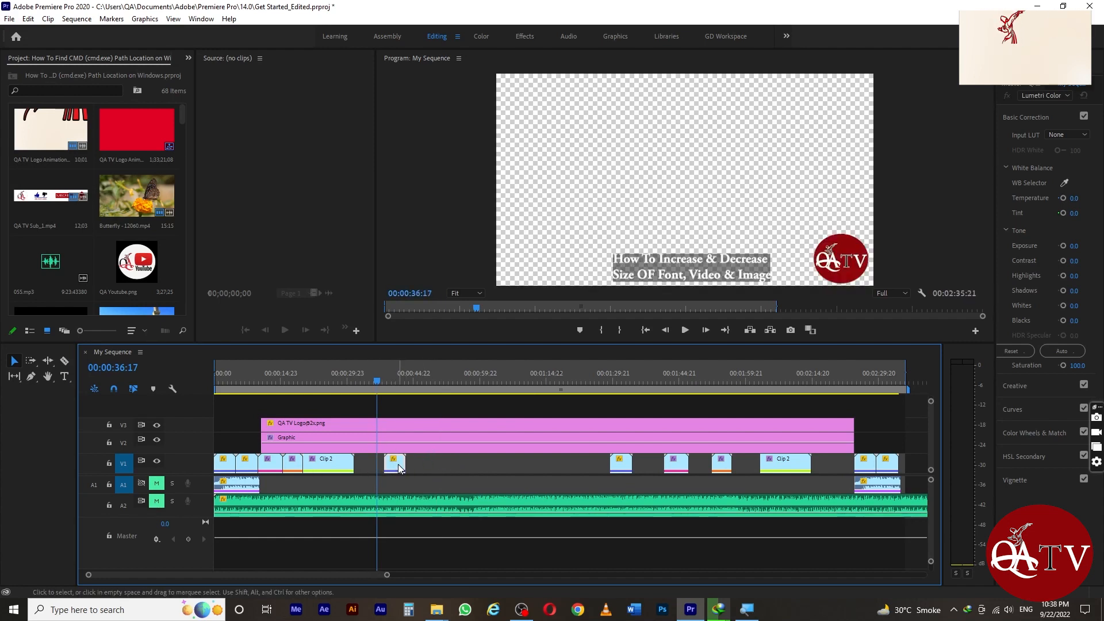
{"action": "left_click", "coordinate": [389, 384]}
{"action": "mouse_move", "coordinate": [389, 386]}
{"action": "left_mouse_down"}
{"action": "mouse_move", "coordinate": [409, 380]}
{"action": "mouse_move", "coordinate": [391, 383]}
{"action": "mouse_move", "coordinate": [400, 384]}
{"action": "left_mouse_up"}
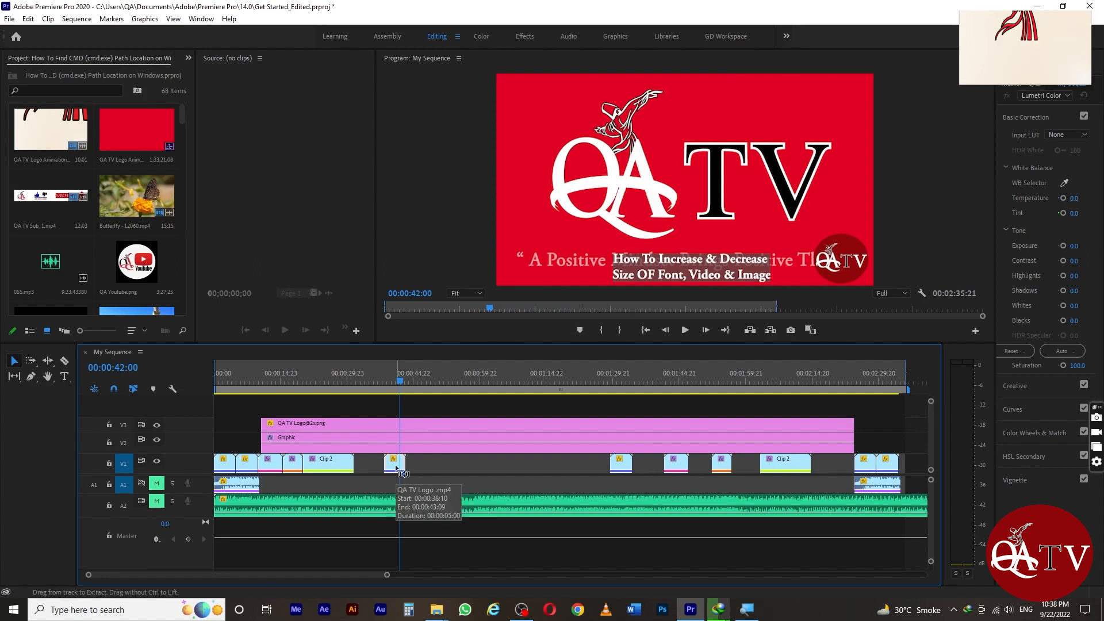
{"action": "key", "text": "ctrl+s"}
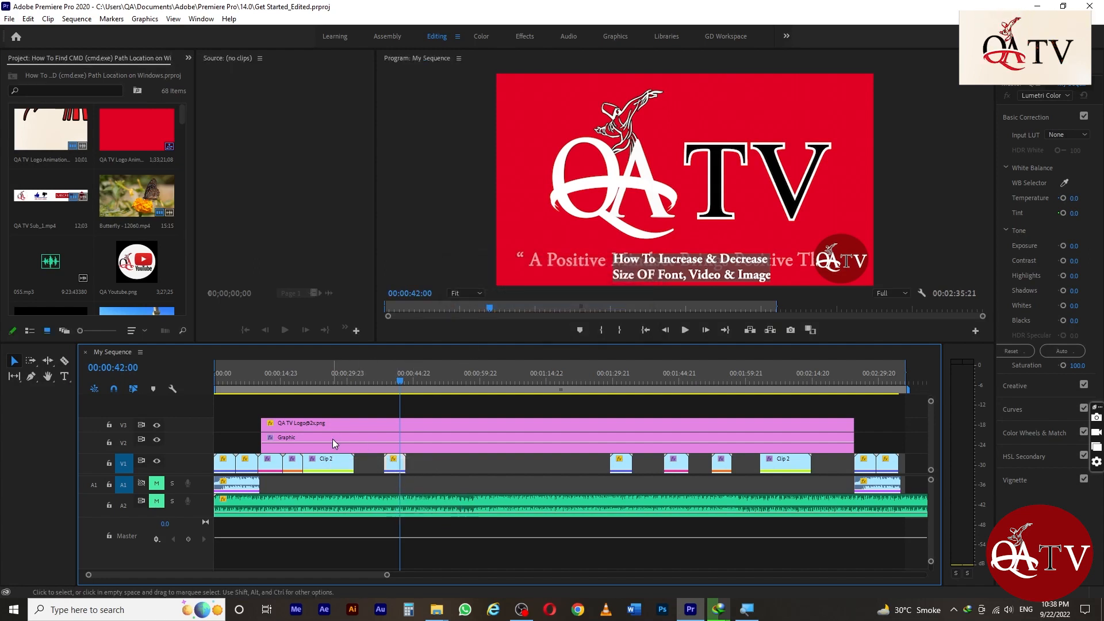
{"action": "left_click", "coordinate": [343, 437]}
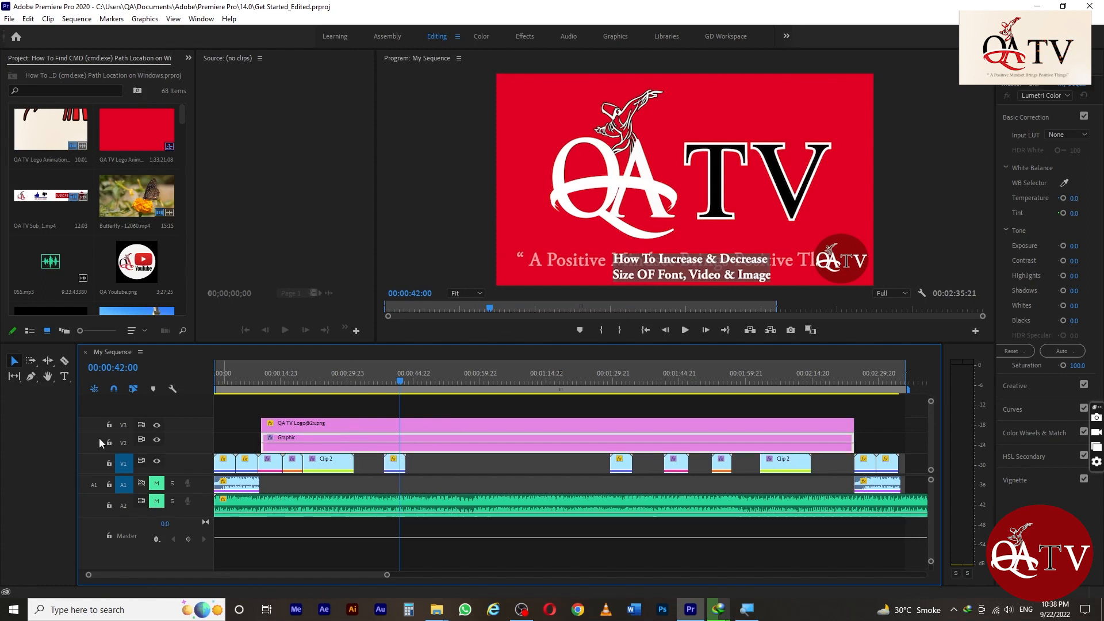
{"action": "key", "text": "t"}
{"action": "left_click", "coordinate": [679, 263]}
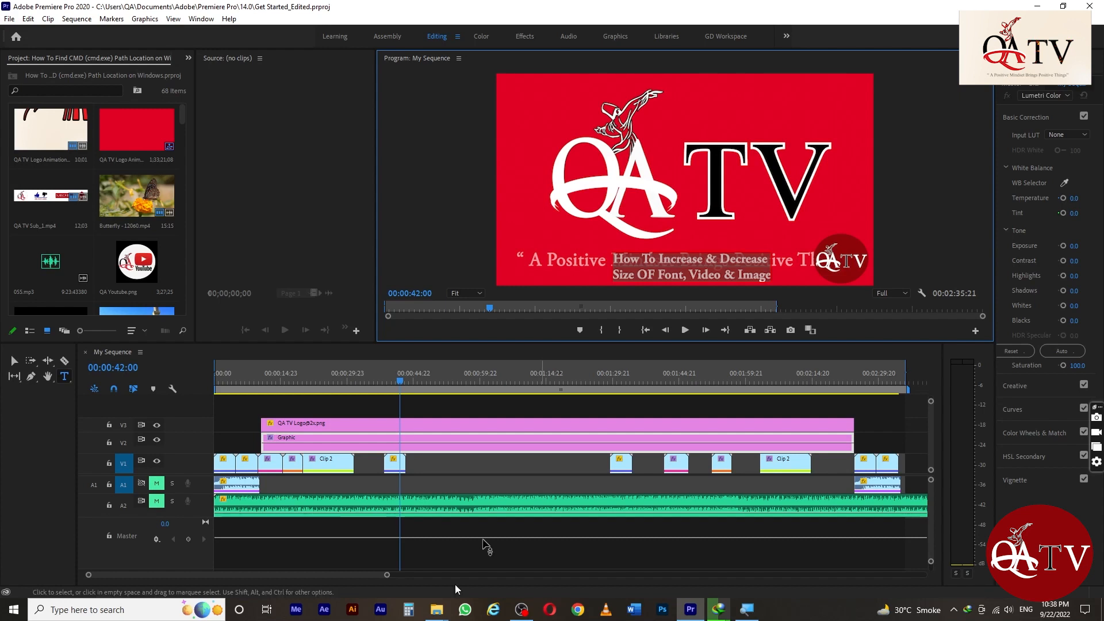
Apply Set to Frame Size to the QA TV Logo .mp4 clip under the playhead on V1
{"action": "left_click", "coordinate": [390, 469]}
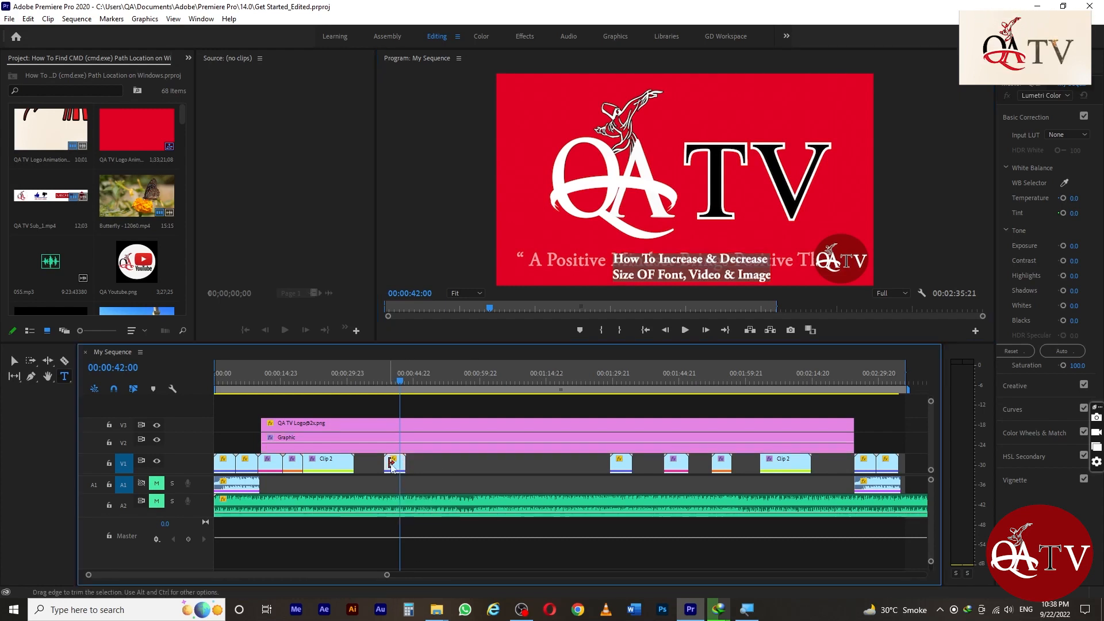
{"action": "left_click", "coordinate": [402, 464]}
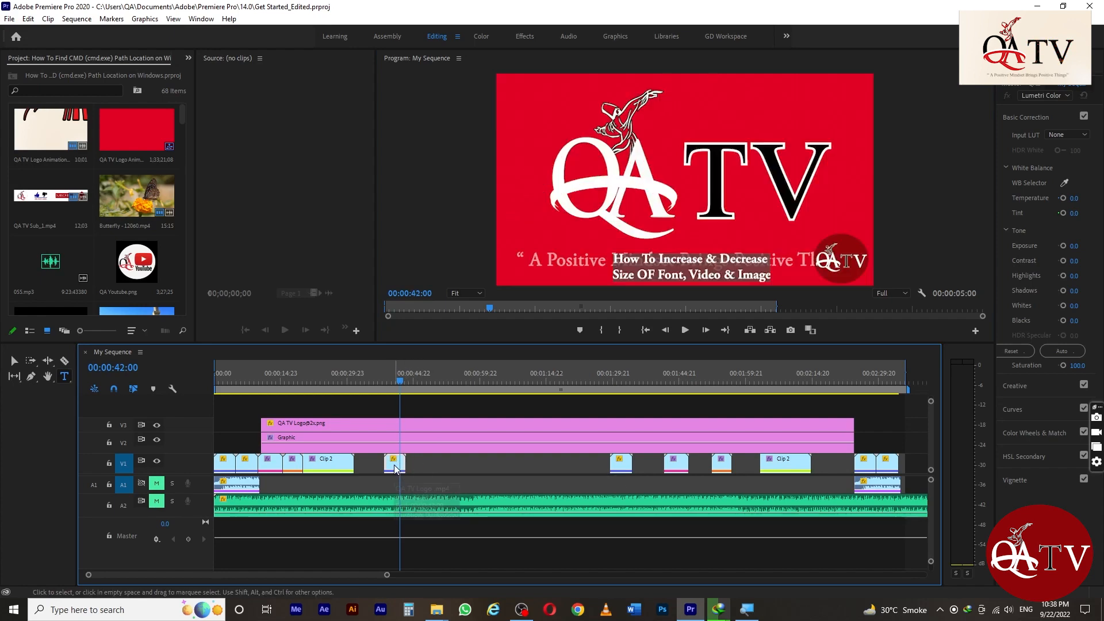
{"action": "right_click", "coordinate": [395, 468]}
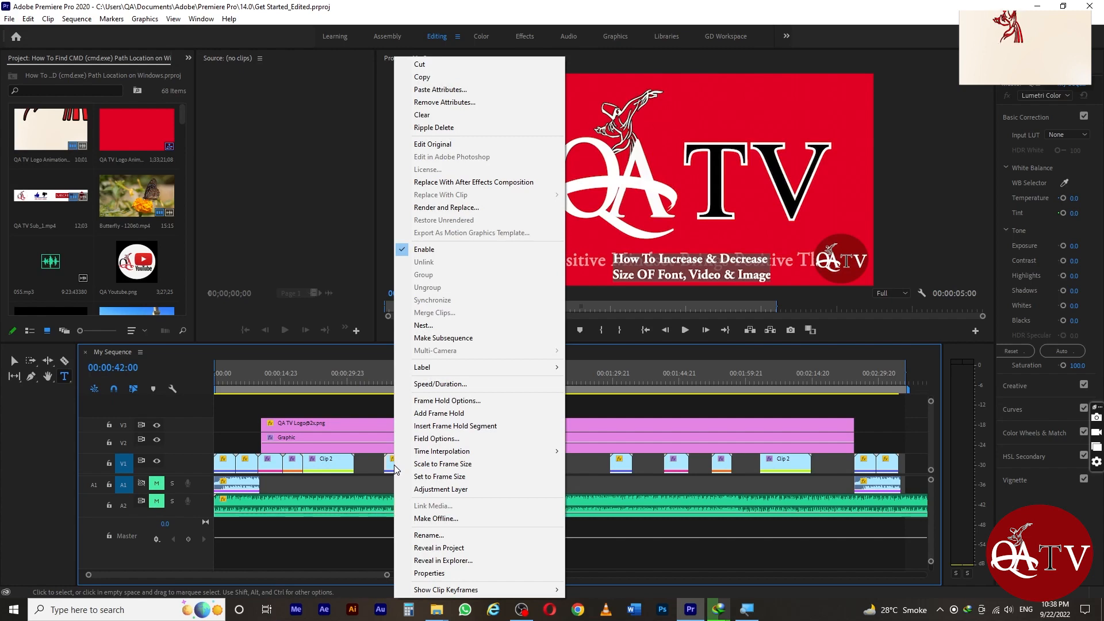
{"action": "left_click", "coordinate": [391, 467]}
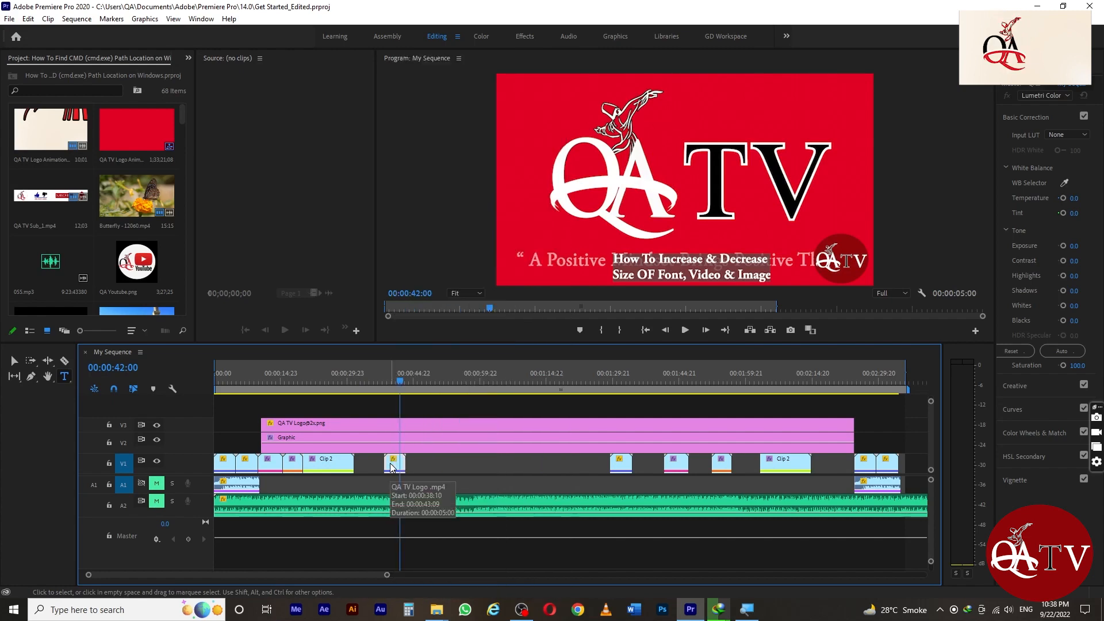
{"action": "right_click", "coordinate": [391, 467]}
{"action": "left_click", "coordinate": [422, 475]}
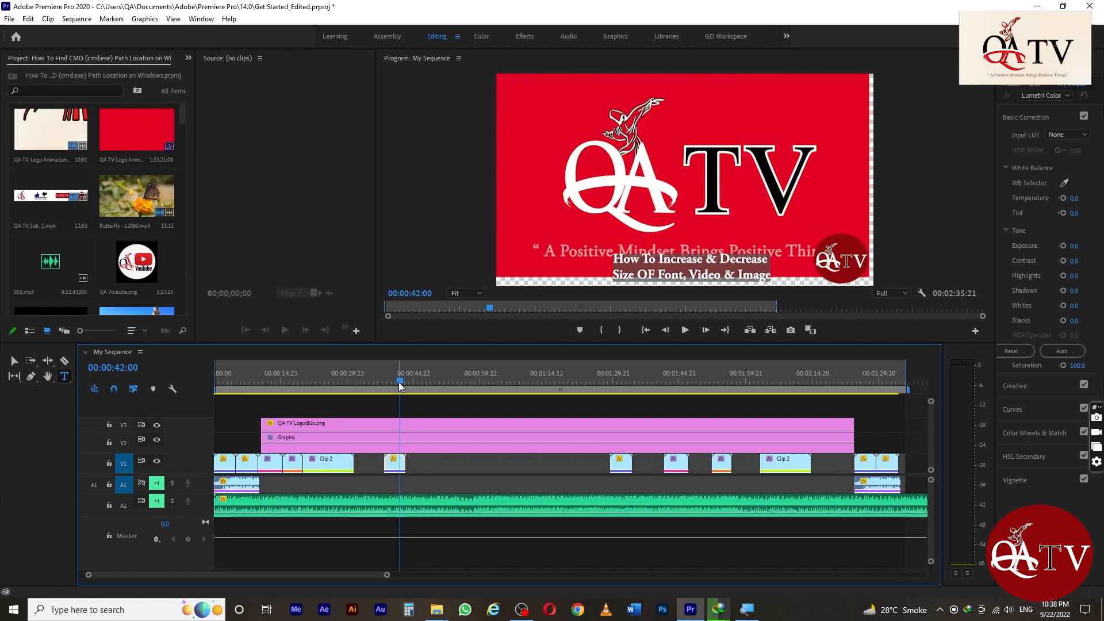
Switch to the Effects workspace and reduce the QA TV Logo .mp4 clip's scale to 19.3
{"action": "left_click", "coordinate": [523, 37]}
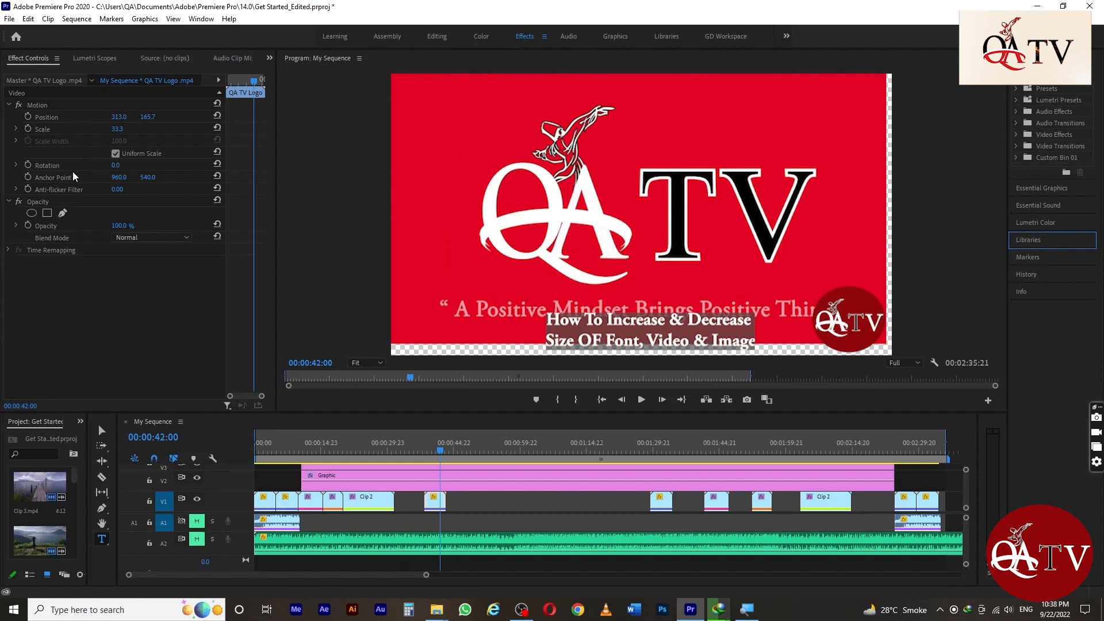
{"action": "left_click", "coordinate": [118, 129]}
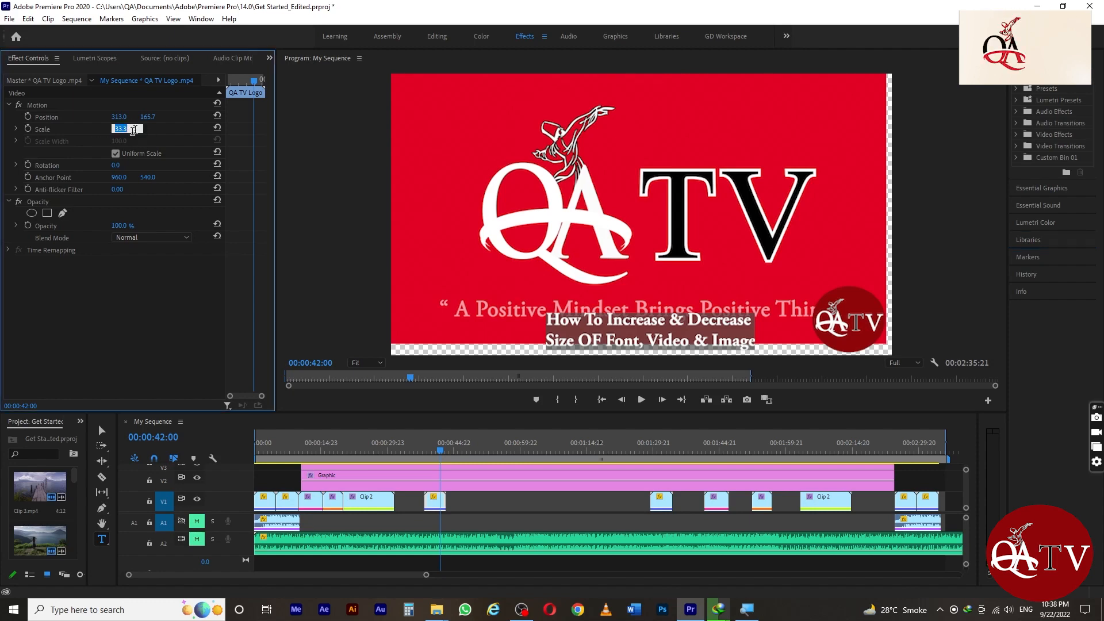
{"action": "left_click", "coordinate": [155, 138]}
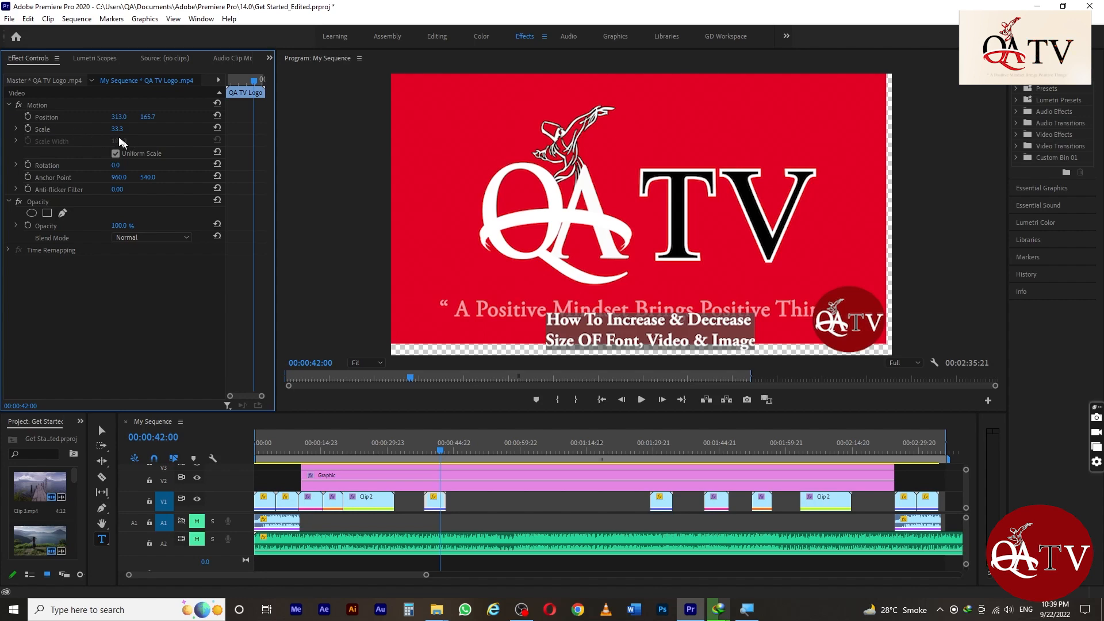
{"action": "left_click_drag", "start_coordinate": [115, 131], "coordinate": [115, 132]}
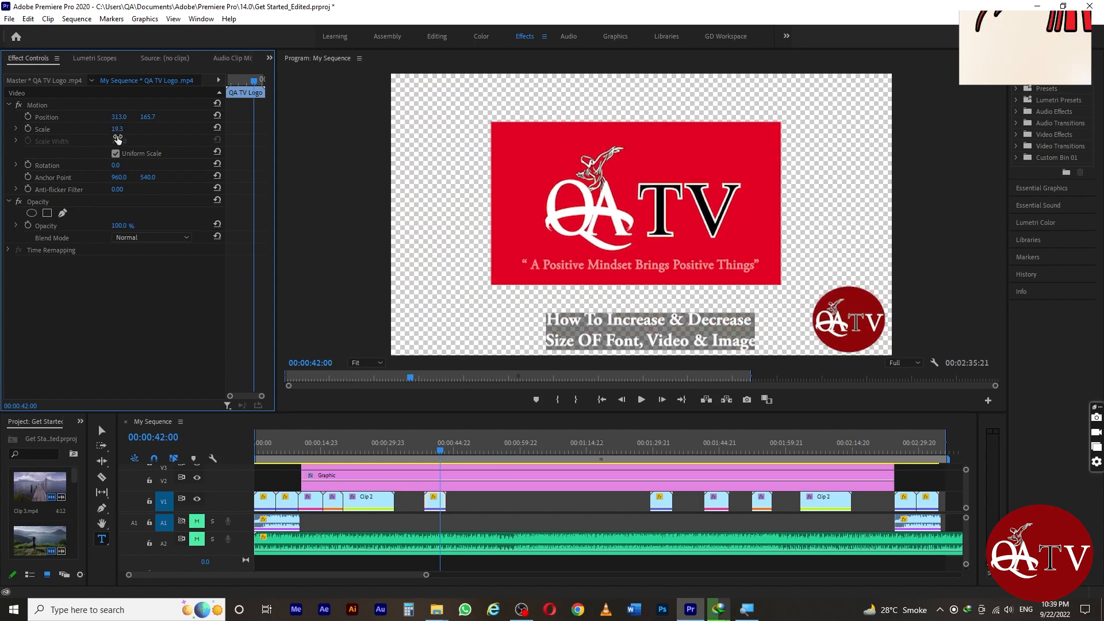
Set the QA TV Logo .mp4 clip's scale to 33 and apply Set to Frame Size to it again
{"action": "left_click", "coordinate": [115, 130]}
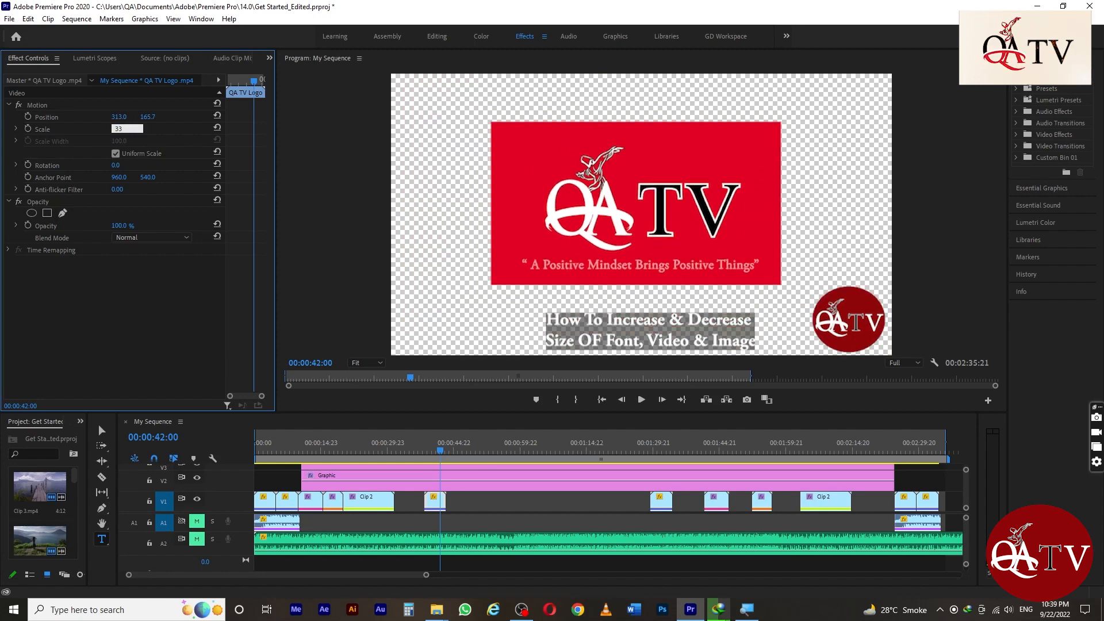
{"action": "key", "text": "Return"}
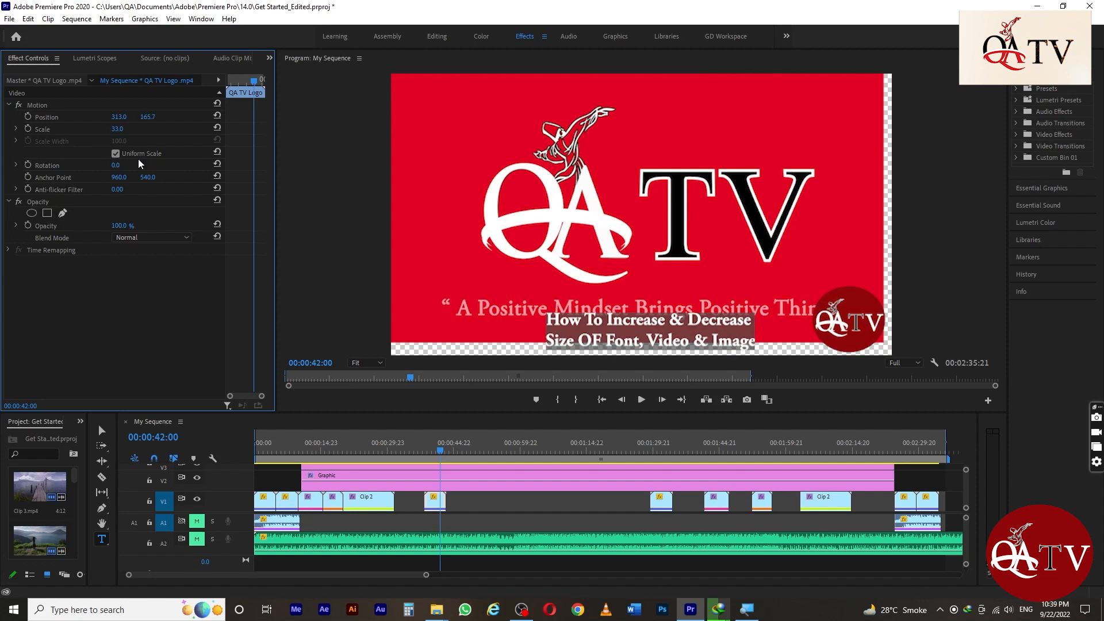
{"action": "right_click", "coordinate": [427, 506]}
{"action": "left_click", "coordinate": [457, 509]}
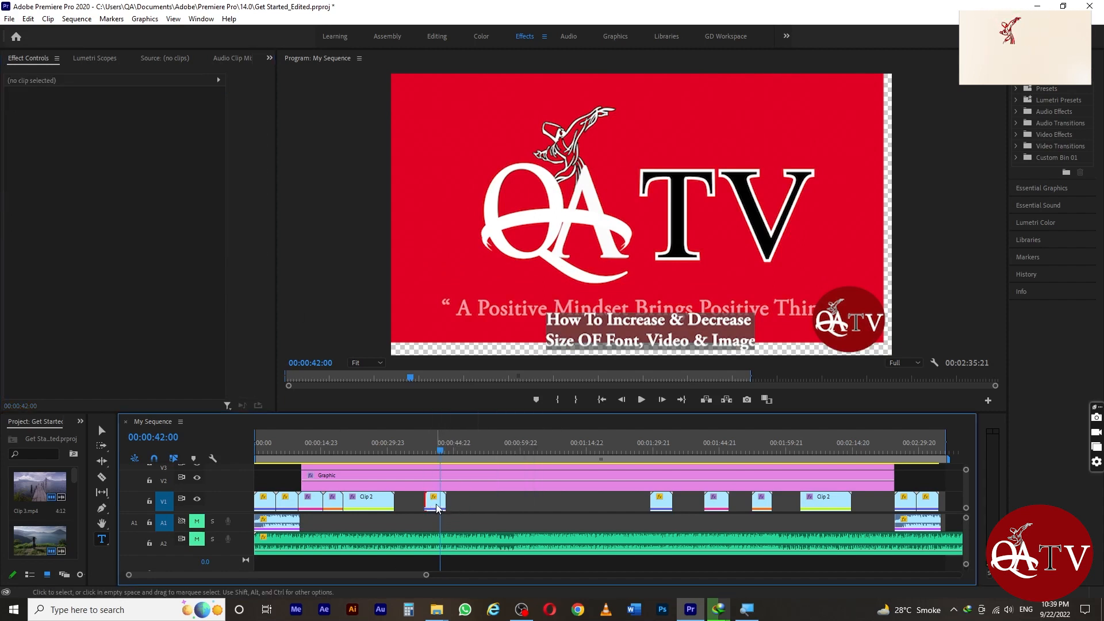
{"action": "right_click", "coordinate": [438, 507]}
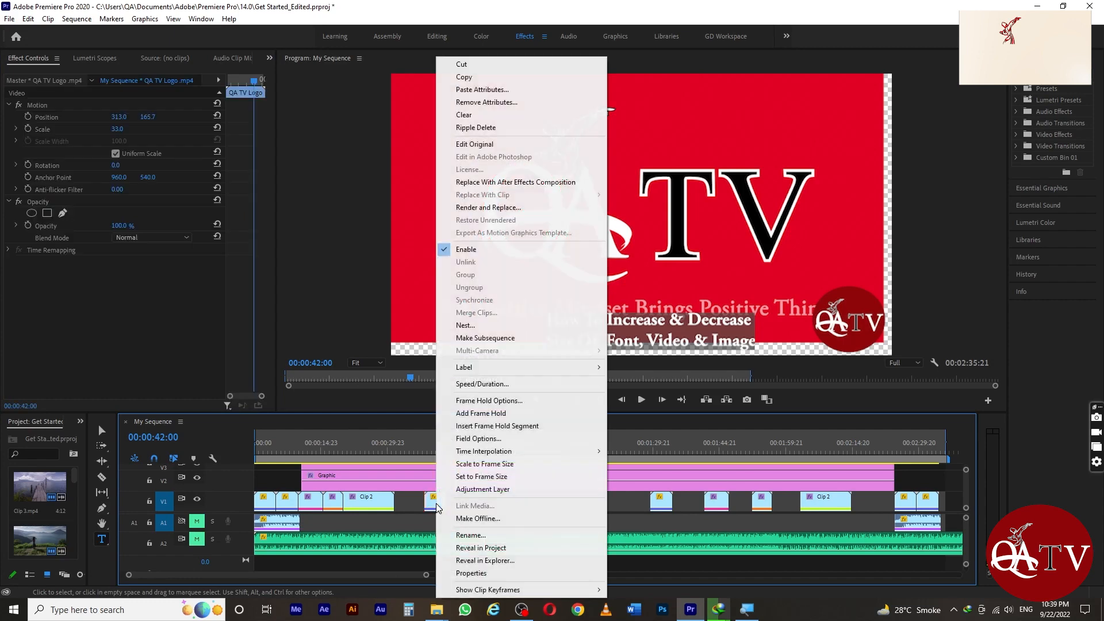
{"action": "left_click", "coordinate": [480, 476]}
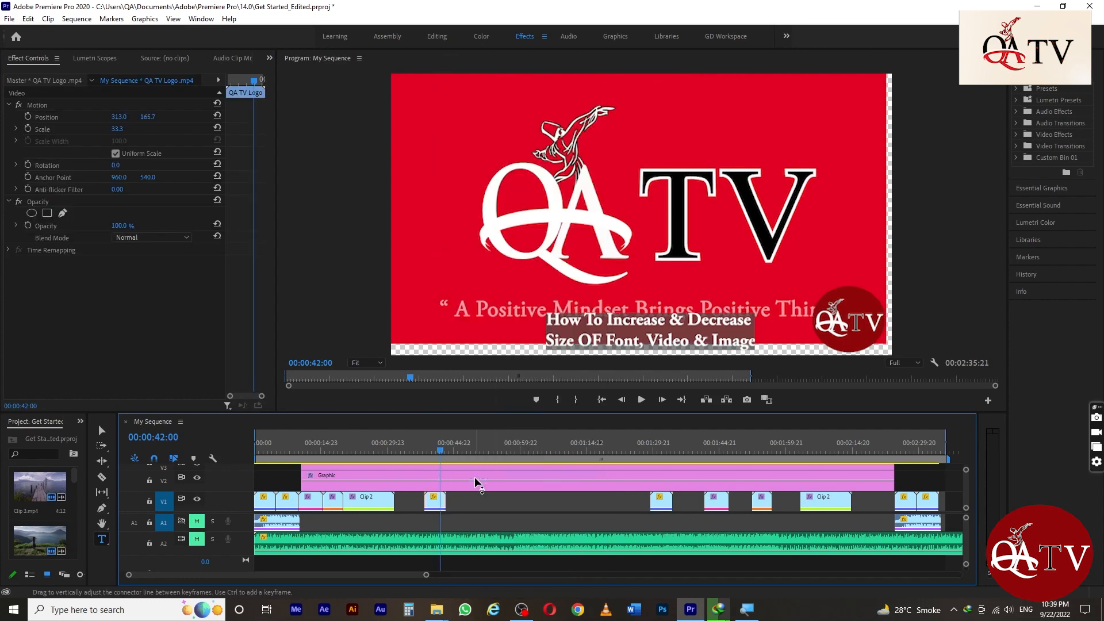
Enlarge the QA TV Logo .mp4 clip to scale 34, reposition it to 322.0, 175.7 and raise the scale to 35
{"action": "left_click", "coordinate": [120, 130]}
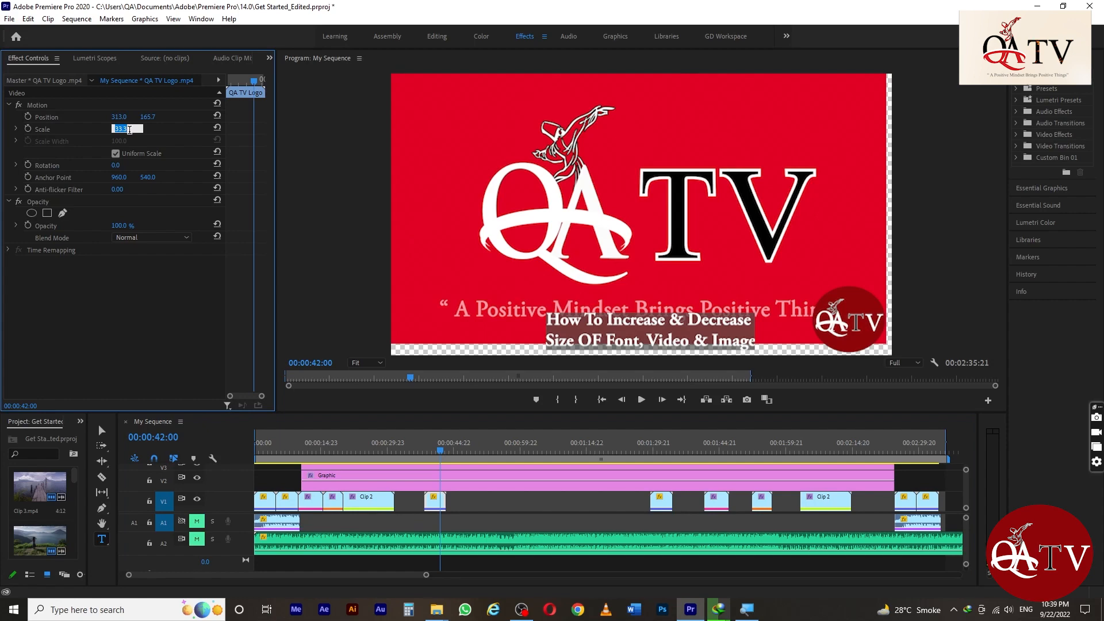
{"action": "type", "text": "34"}
{"action": "key", "text": "Return"}
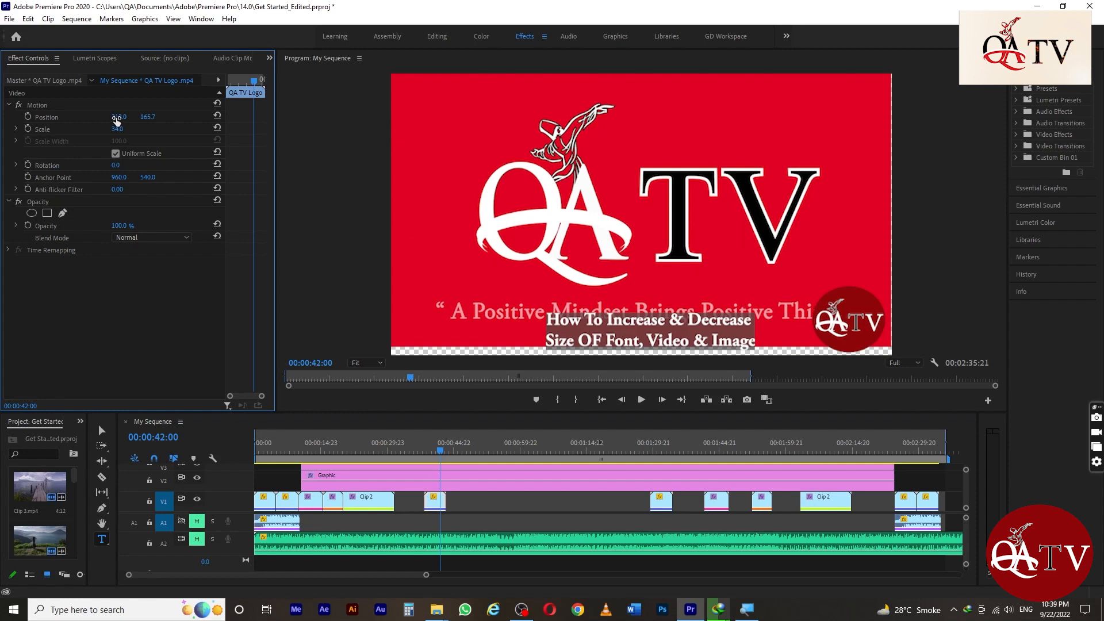
{"action": "left_click_drag", "start_coordinate": [117, 120], "coordinate": [149, 113]}
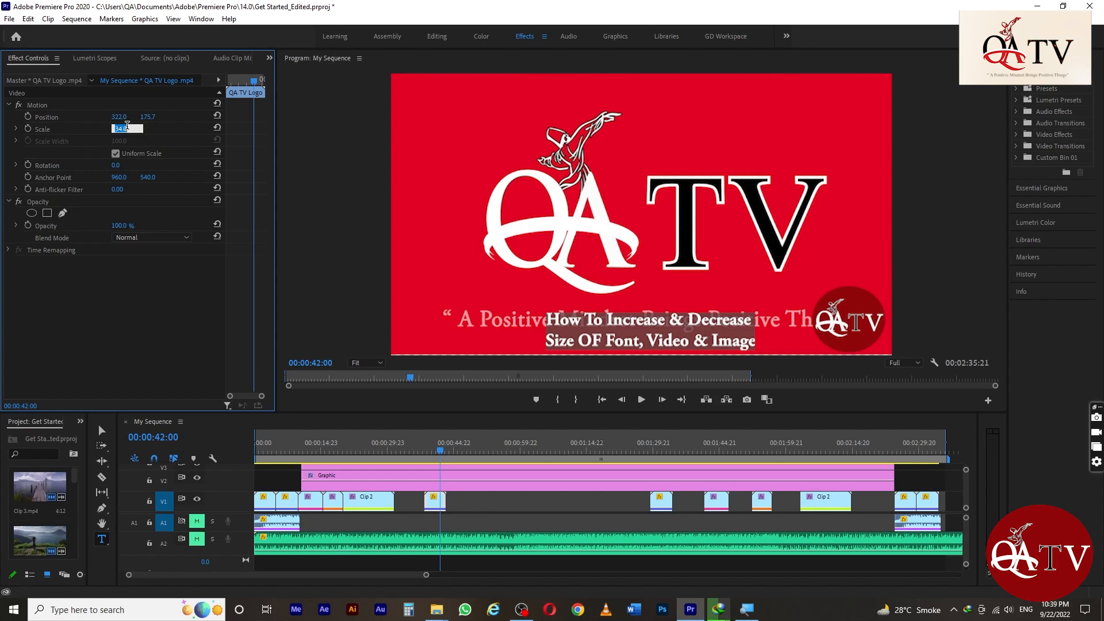
{"action": "type", "text": "35"}
{"action": "key", "text": "Return"}
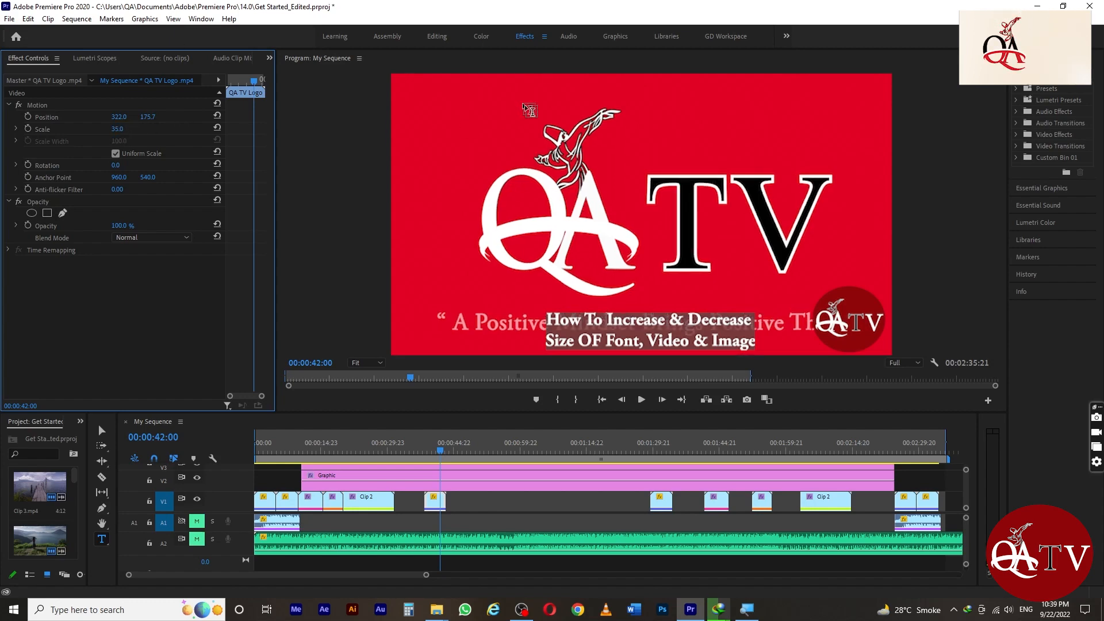
Move the resized logo clip against the end of Clip 2 and the next QA TV Logo .mp4 clip to start at 00:00:41:06
{"action": "mouse_move", "coordinate": [443, 451]}
{"action": "left_mouse_down"}
{"action": "mouse_move", "coordinate": [456, 454]}
{"action": "mouse_move", "coordinate": [433, 453]}
{"action": "mouse_move", "coordinate": [466, 453]}
{"action": "mouse_move", "coordinate": [437, 453]}
{"action": "left_mouse_up"}
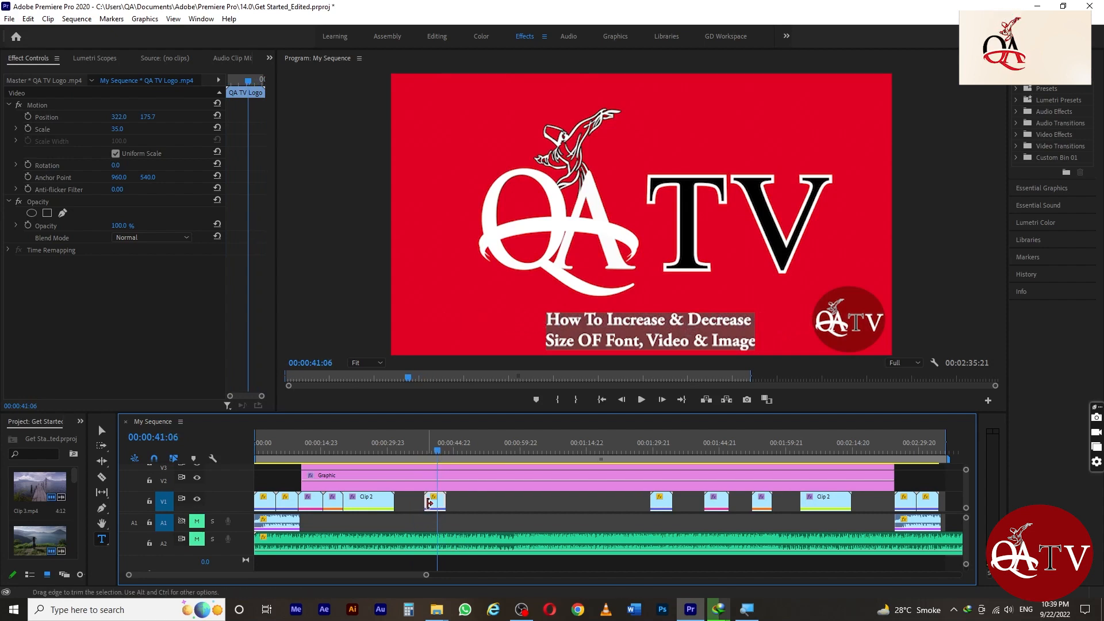
{"action": "left_click_drag", "start_coordinate": [436, 507], "coordinate": [406, 507]}
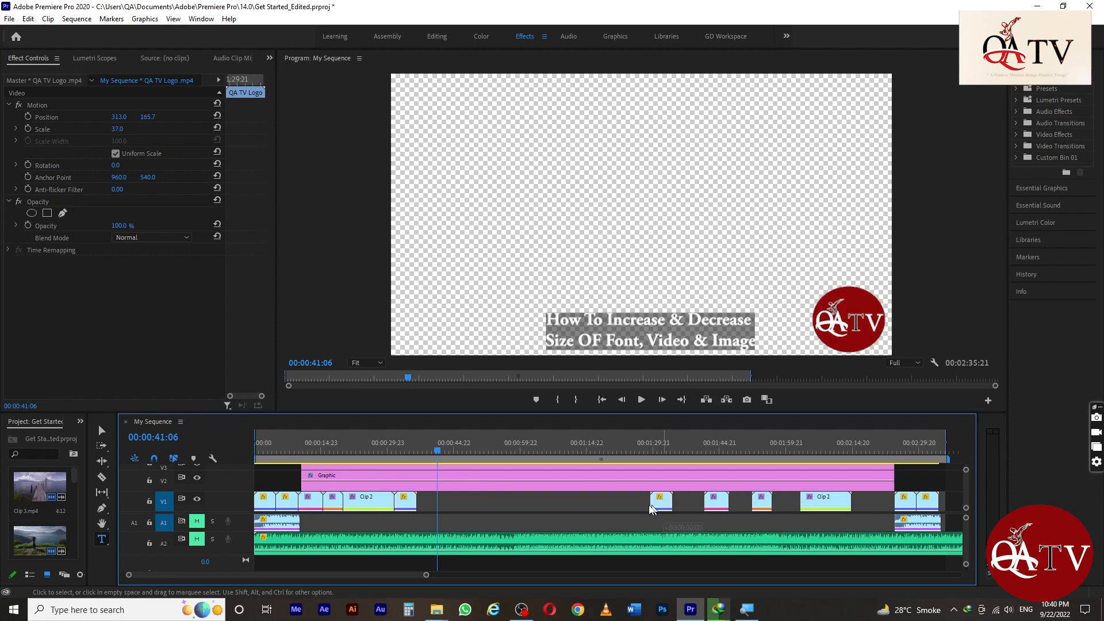
{"action": "left_click_drag", "start_coordinate": [653, 507], "coordinate": [457, 512]}
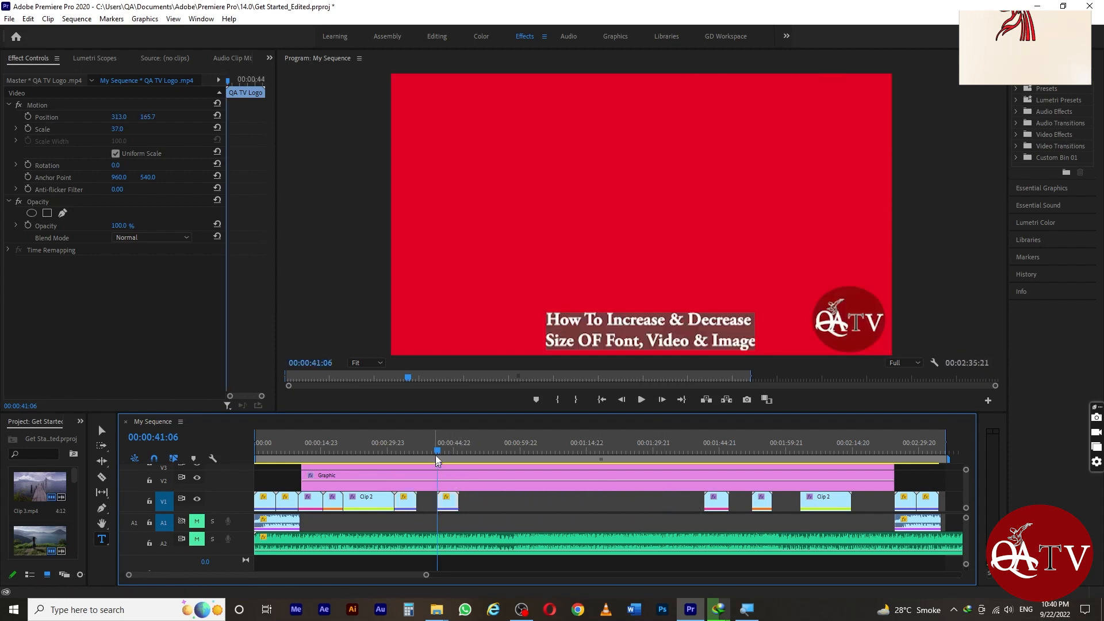
Preview the second QA TV Logo .mp4 clip after Clip 2 at 00:00:43:04 and apply Set to Frame Size to it
{"action": "mouse_move", "coordinate": [438, 452]}
{"action": "left_mouse_down"}
{"action": "mouse_move", "coordinate": [457, 454]}
{"action": "mouse_move", "coordinate": [445, 454]}
{"action": "left_mouse_up"}
{"action": "right_click", "coordinate": [452, 512]}
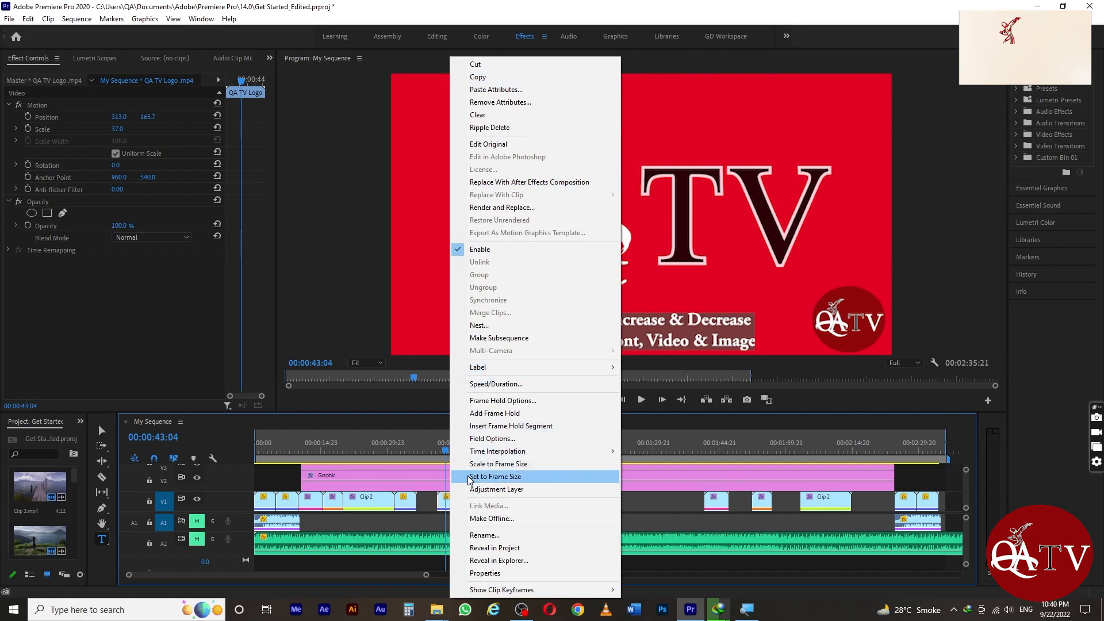
{"action": "left_click", "coordinate": [483, 476]}
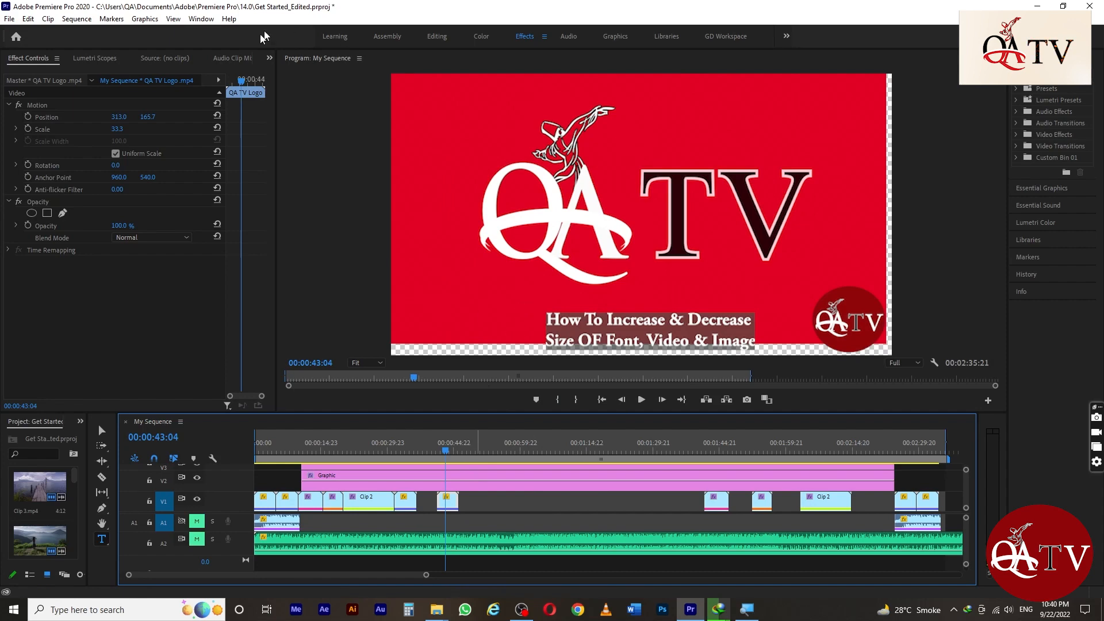
Set the second QA TV Logo .mp4 clip's scale to 35 and its vertical position to 173.7 to fill the frame
{"action": "left_click", "coordinate": [114, 129]}
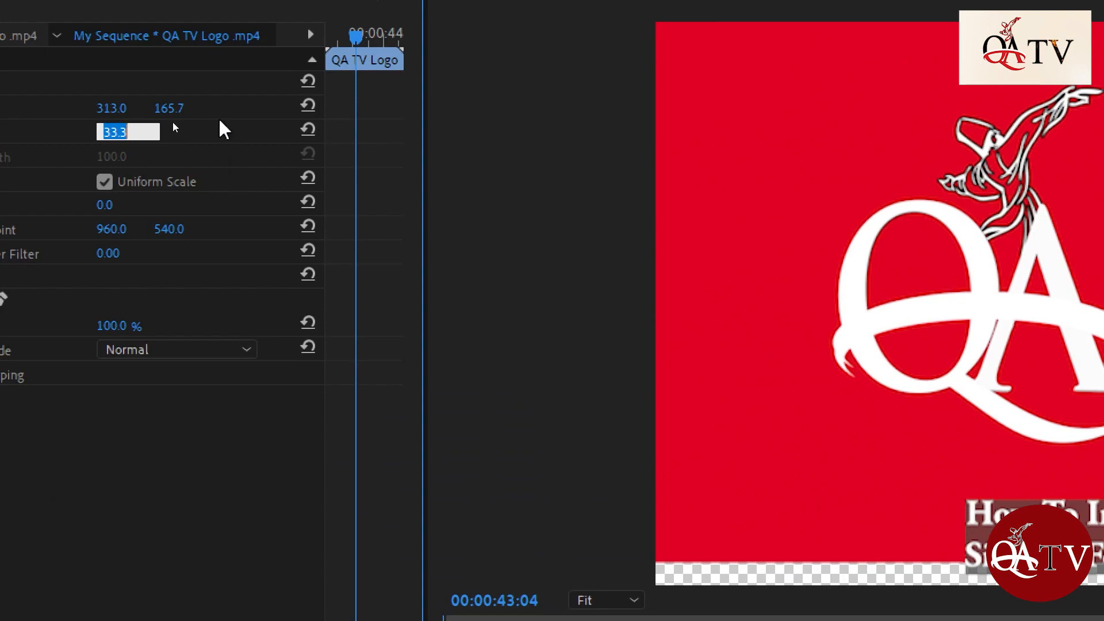
{"action": "left_click", "coordinate": [220, 120]}
{"action": "mouse_move", "coordinate": [104, 128]}
{"action": "left_mouse_down"}
{"action": "mouse_move", "coordinate": [115, 131]}
{"action": "mouse_move", "coordinate": [106, 135]}
{"action": "left_mouse_up"}
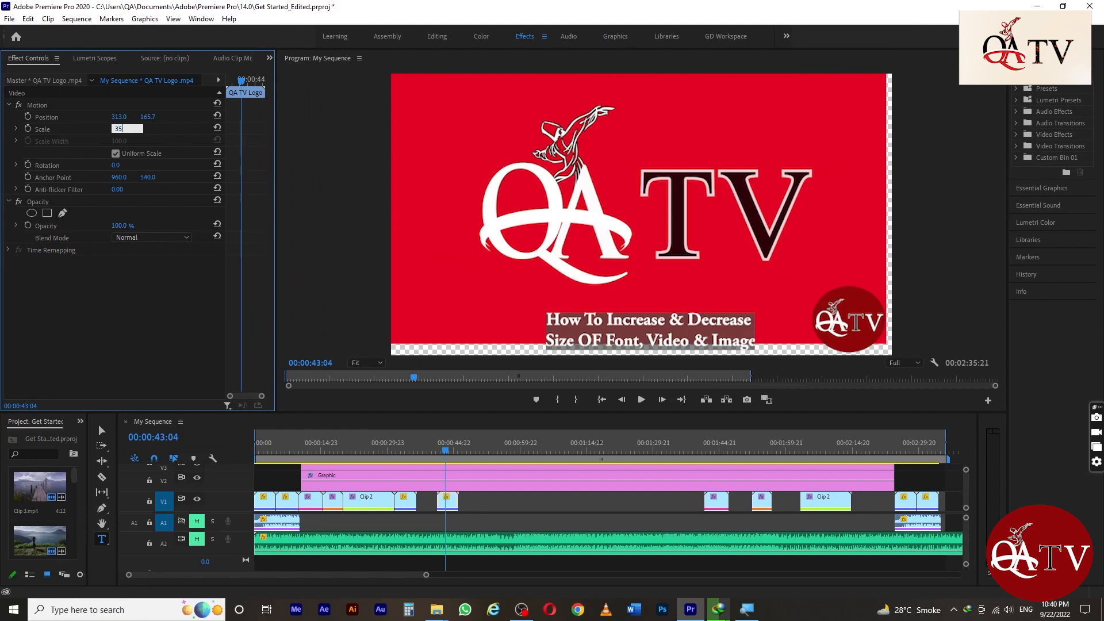
{"action": "key", "text": "Return"}
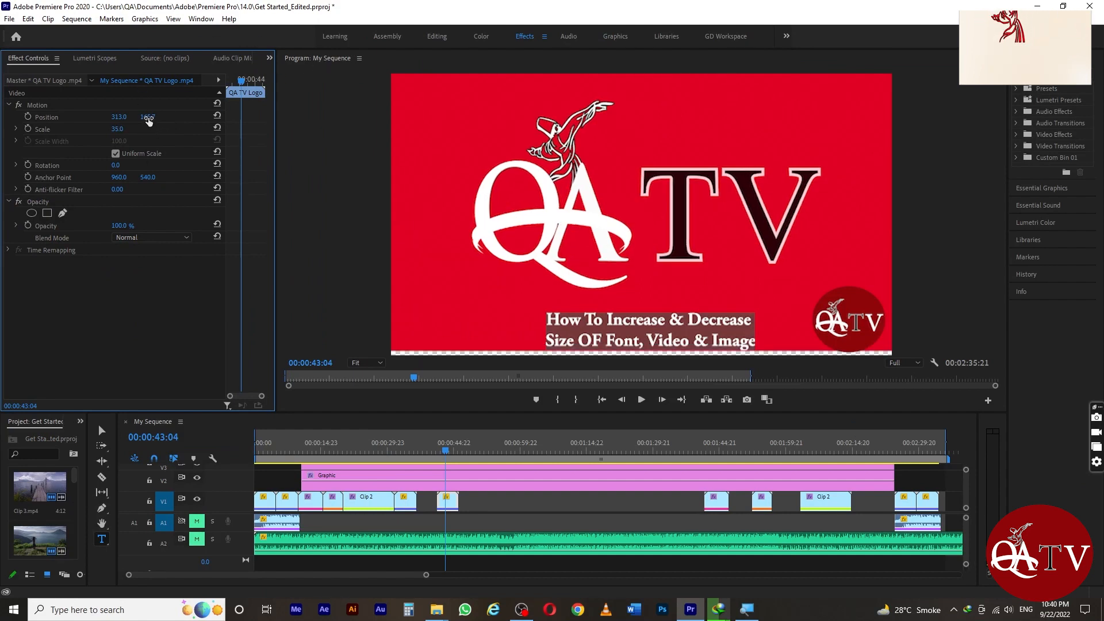
{"action": "mouse_move", "coordinate": [149, 119]}
{"action": "left_mouse_down"}
{"action": "mouse_move", "coordinate": [153, 109]}
{"action": "mouse_move", "coordinate": [159, 118]}
{"action": "left_mouse_up"}
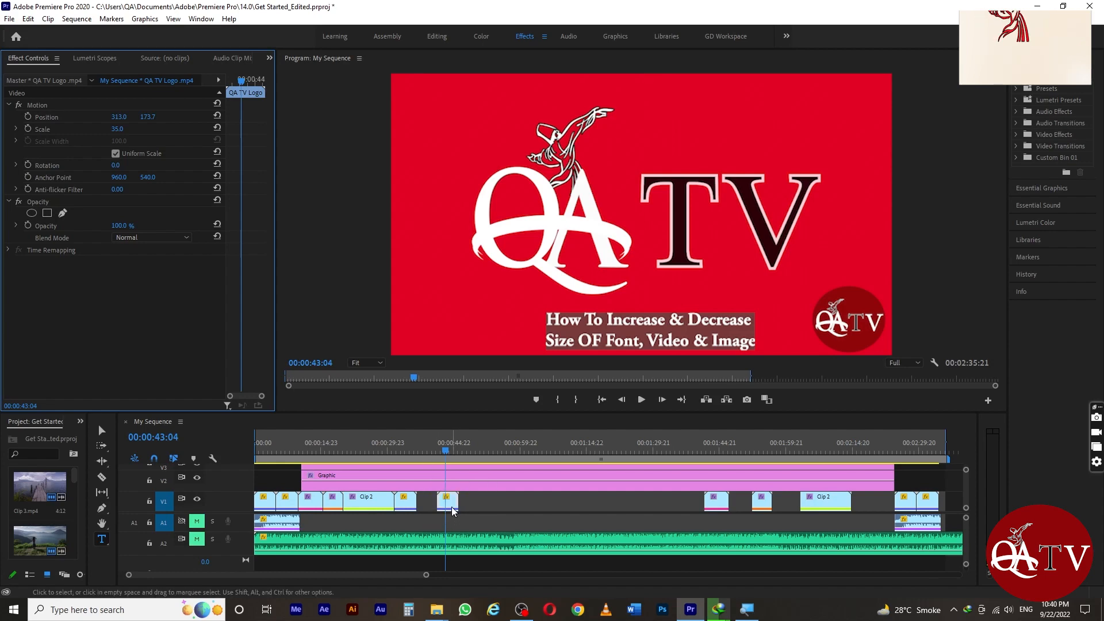
Move the second QA TV Logo .mp4 clip against the end of the preceding logo clip
{"action": "left_click_drag", "start_coordinate": [453, 511], "coordinate": [431, 510]}
{"action": "mouse_move", "coordinate": [445, 451]}
{"action": "left_mouse_down"}
{"action": "mouse_move", "coordinate": [316, 452]}
{"action": "mouse_move", "coordinate": [460, 443]}
{"action": "mouse_move", "coordinate": [446, 446]}
{"action": "left_mouse_up"}
Move the Clip 1 segment after the V1 gap back to about 00:00:44:22 and preview it at 00:00:47:08
{"action": "left_click_drag", "start_coordinate": [721, 505], "coordinate": [446, 510]}
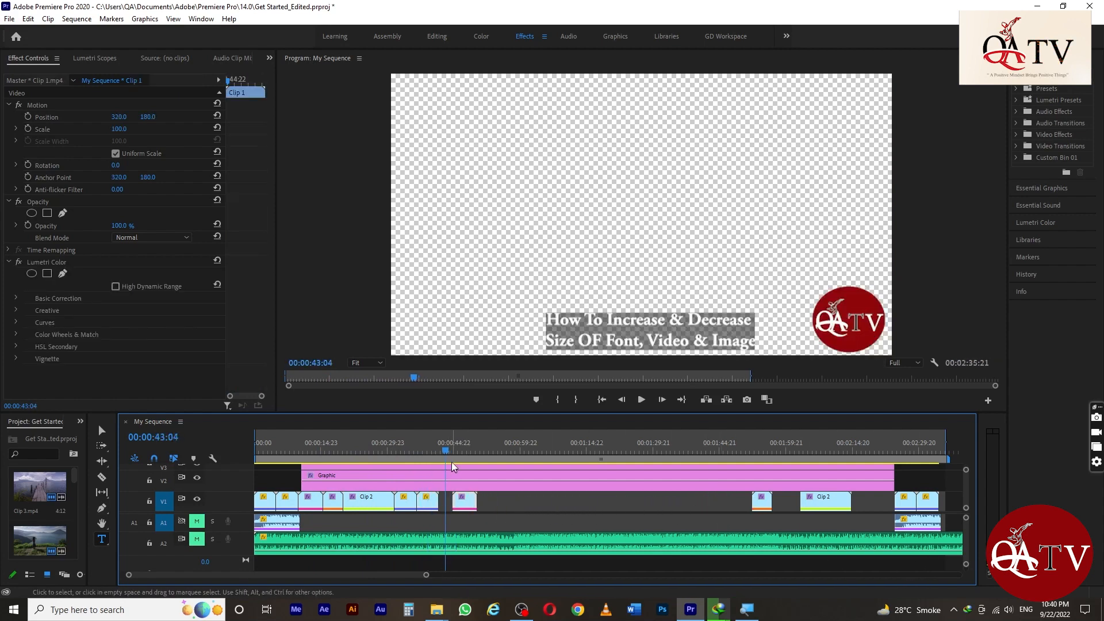
{"action": "left_click_drag", "start_coordinate": [446, 453], "coordinate": [465, 451]}
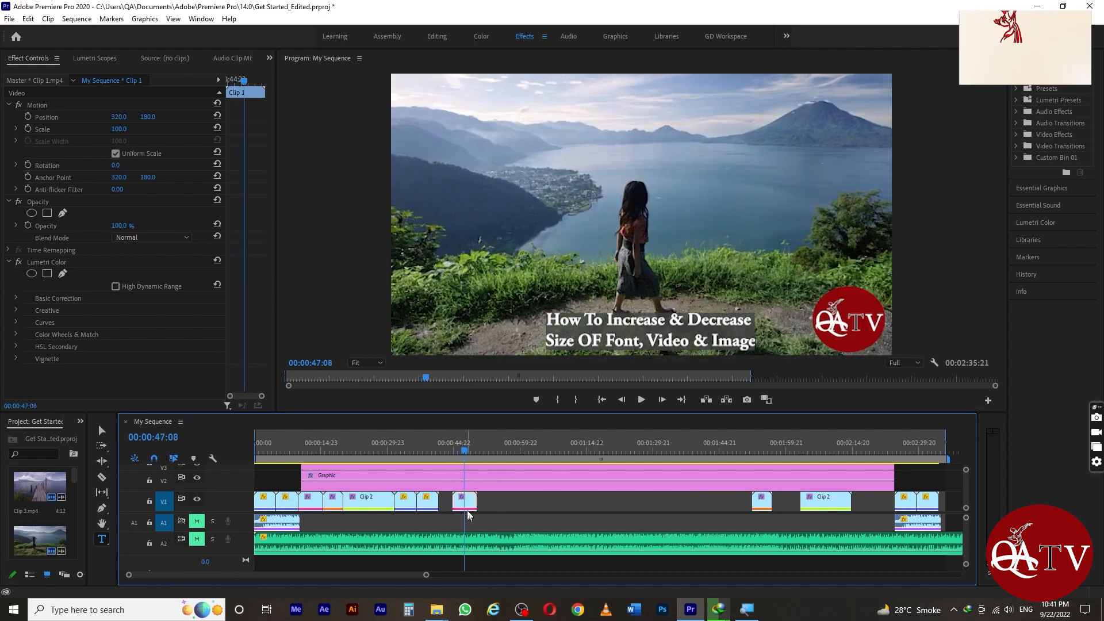
Preview the Clip 1 segment after the V1 gap at 00:00:46:07, apply Set to Frame Size, and set its scale to 100 after a test shrink
{"action": "left_click_drag", "start_coordinate": [468, 515], "coordinate": [473, 510]}
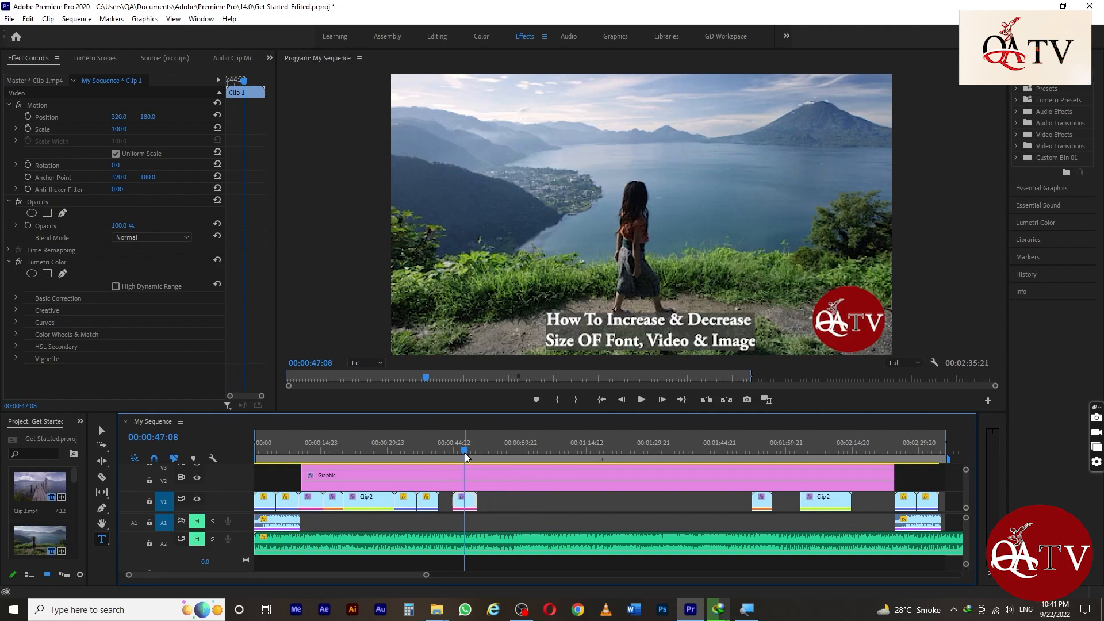
{"action": "left_click_drag", "start_coordinate": [465, 453], "coordinate": [460, 455]}
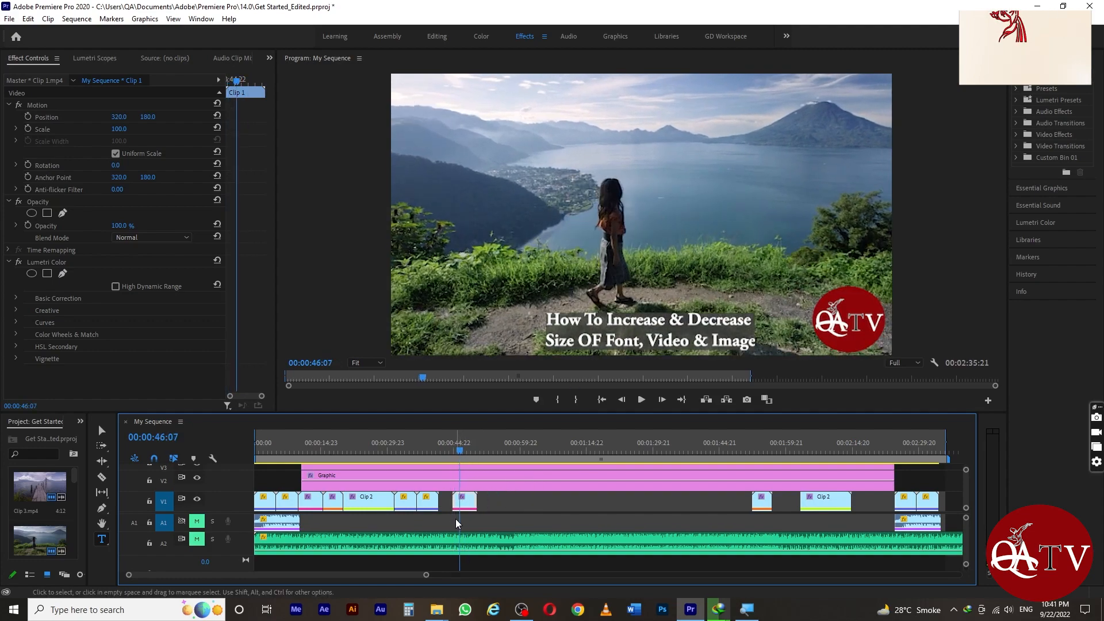
{"action": "right_click", "coordinate": [472, 509]}
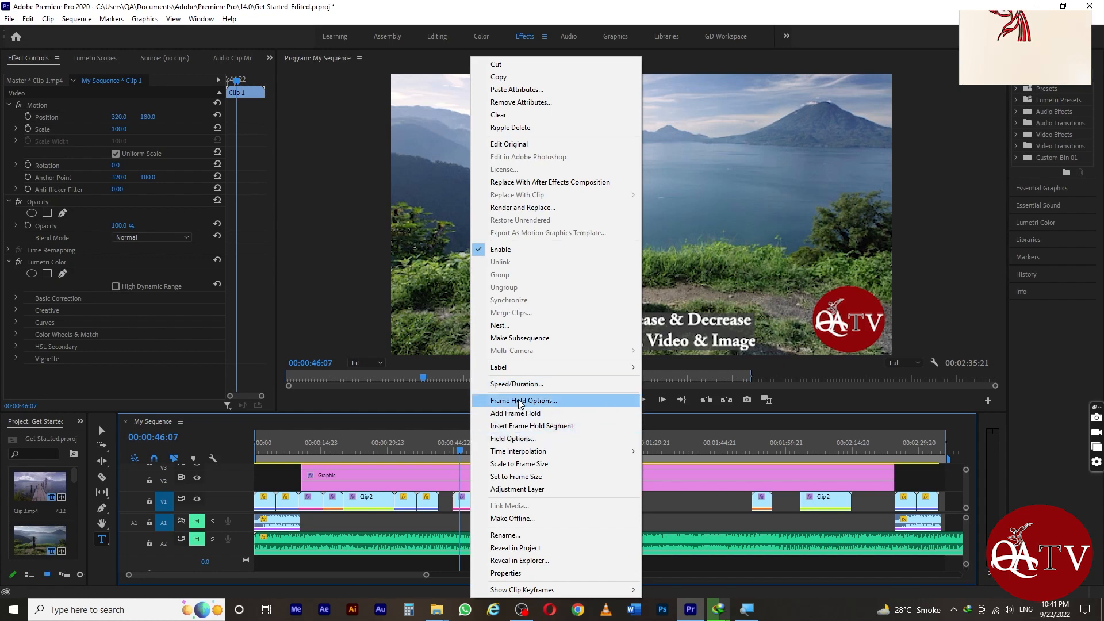
{"action": "left_click", "coordinate": [513, 475]}
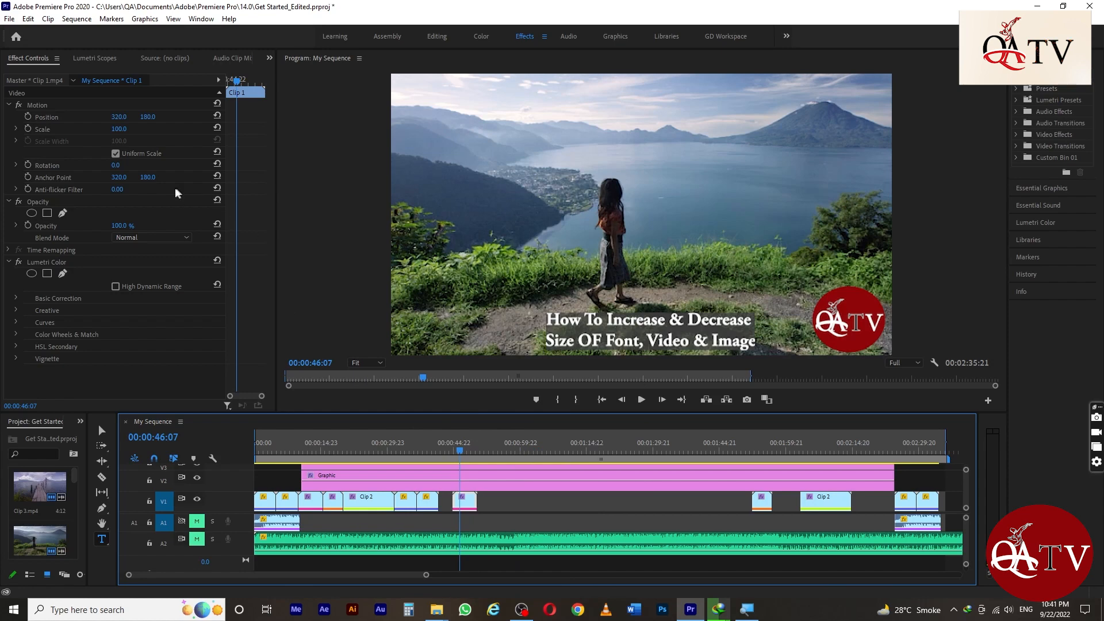
{"action": "mouse_move", "coordinate": [115, 133]}
{"action": "left_mouse_down"}
{"action": "mouse_move", "coordinate": [119, 120]}
{"action": "mouse_move", "coordinate": [123, 163]}
{"action": "mouse_move", "coordinate": [122, 122]}
{"action": "mouse_move", "coordinate": [122, 155]}
{"action": "mouse_move", "coordinate": [128, 130]}
{"action": "left_mouse_up"}
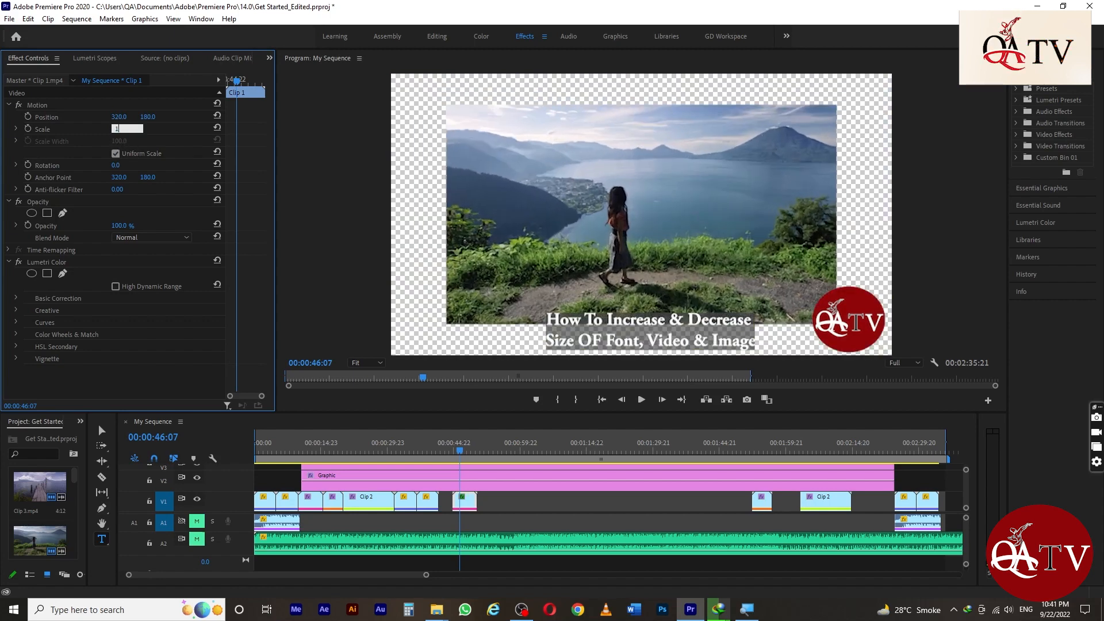
{"action": "type", "text": "100"}
{"action": "key", "text": "Return"}
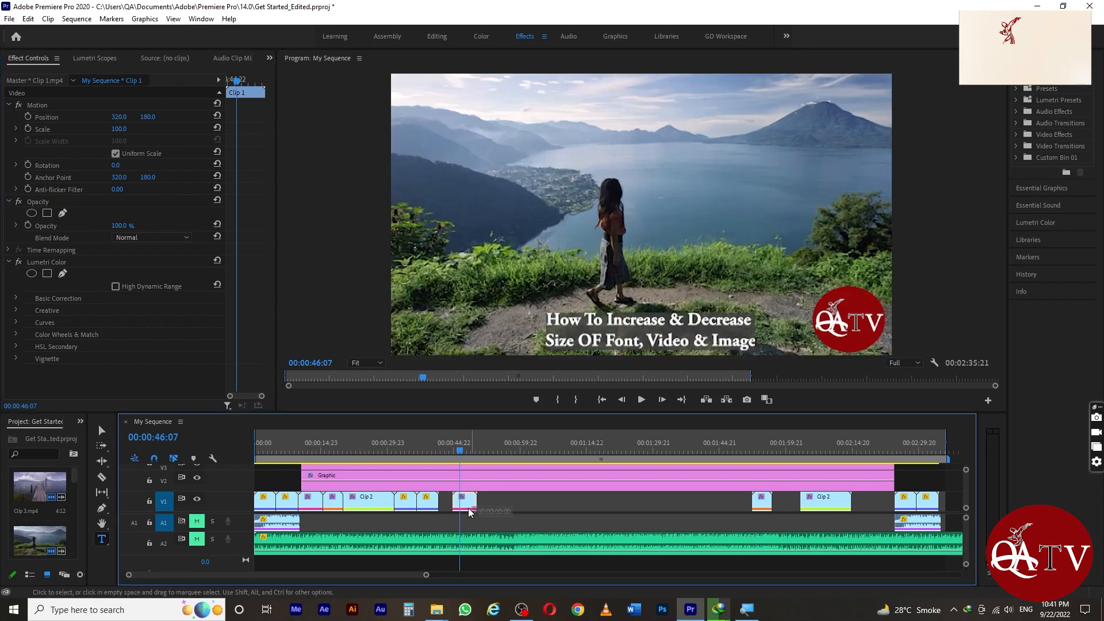
Close the V1 gaps by moving the separated Clip 1 segment against the preceding clip and Clip 3 against the end of Clip 1
{"action": "left_click_drag", "start_coordinate": [471, 505], "coordinate": [458, 505]}
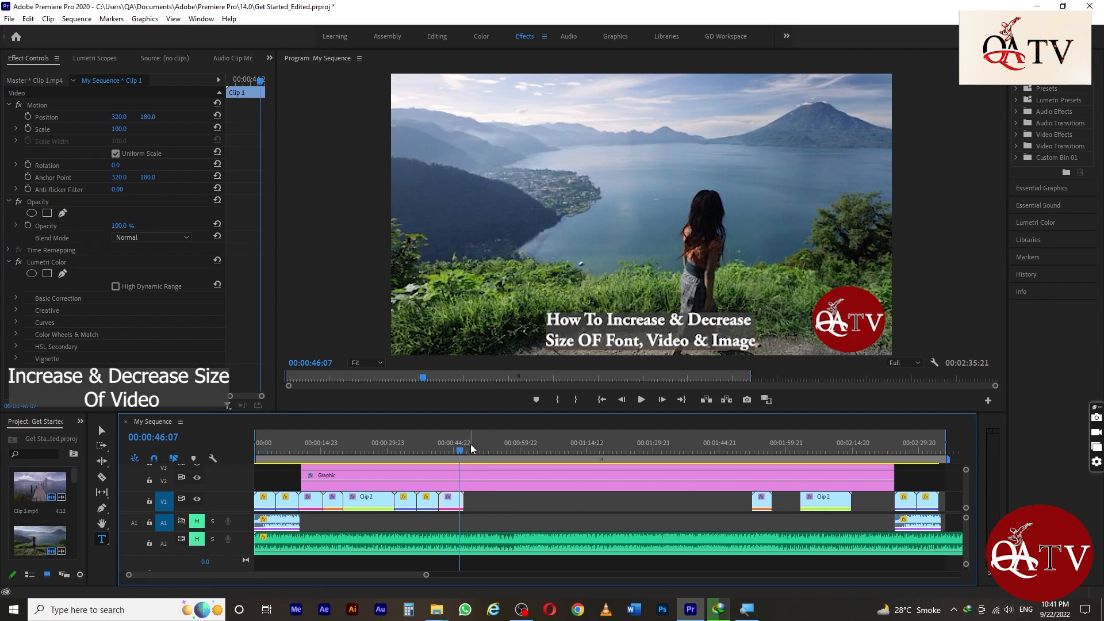
{"action": "mouse_move", "coordinate": [454, 450]}
{"action": "left_mouse_down"}
{"action": "mouse_move", "coordinate": [375, 454]}
{"action": "mouse_move", "coordinate": [450, 443]}
{"action": "left_mouse_up"}
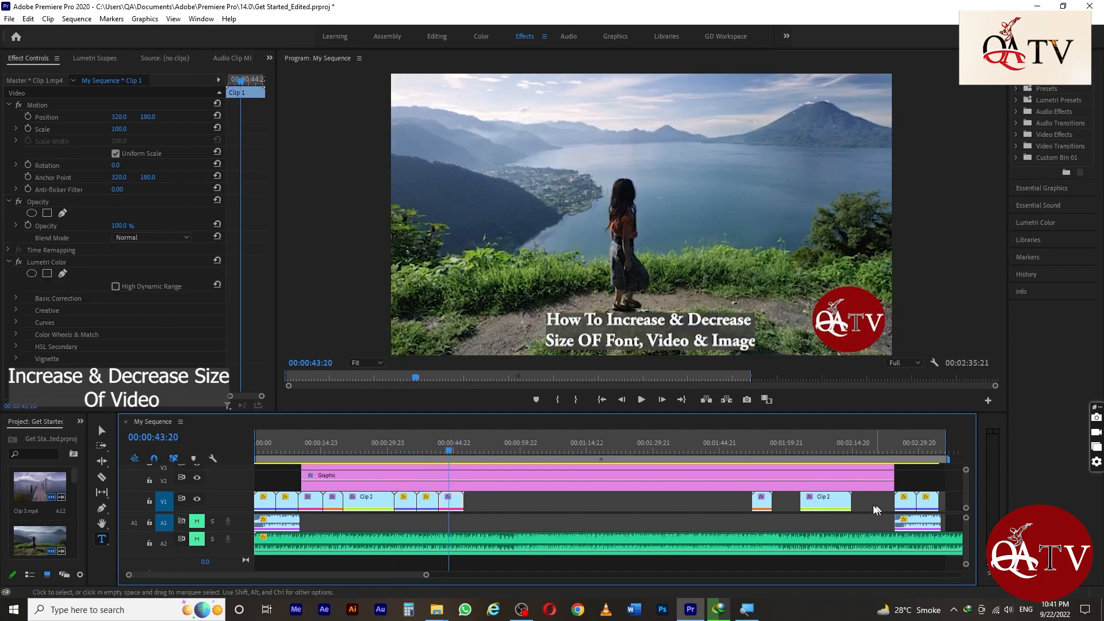
{"action": "left_click_drag", "start_coordinate": [766, 507], "coordinate": [480, 509]}
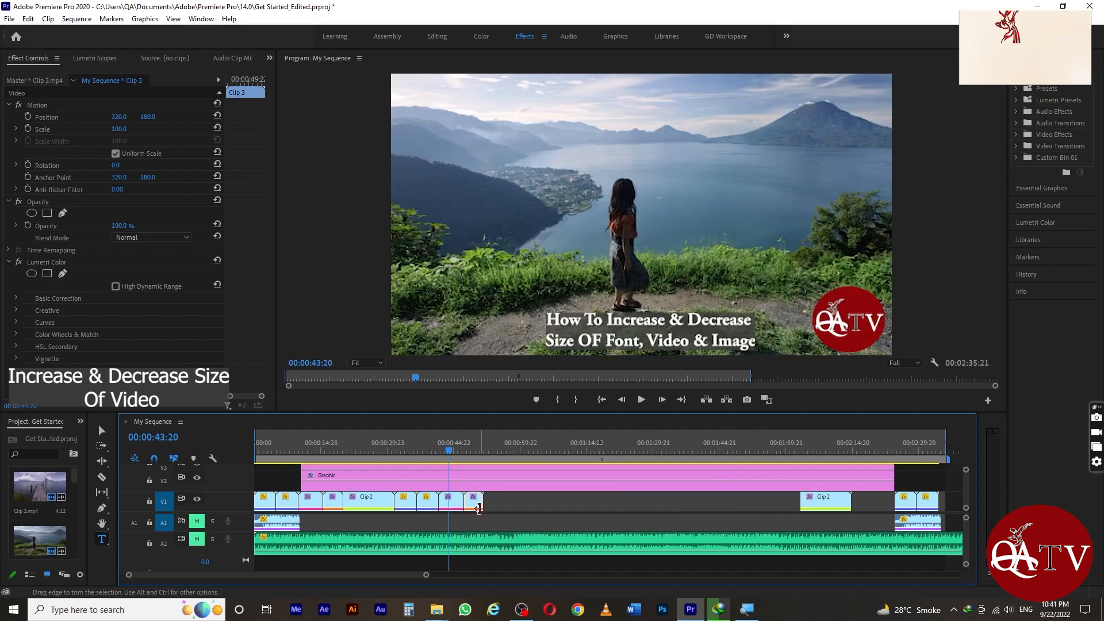
Preview Clip 3 at 00:00:48:18, apply Set to Frame Size to it, and set its scale to 100 after a test shrink
{"action": "mouse_move", "coordinate": [450, 453]}
{"action": "left_mouse_down"}
{"action": "mouse_move", "coordinate": [487, 455]}
{"action": "mouse_move", "coordinate": [471, 456]}
{"action": "left_mouse_up"}
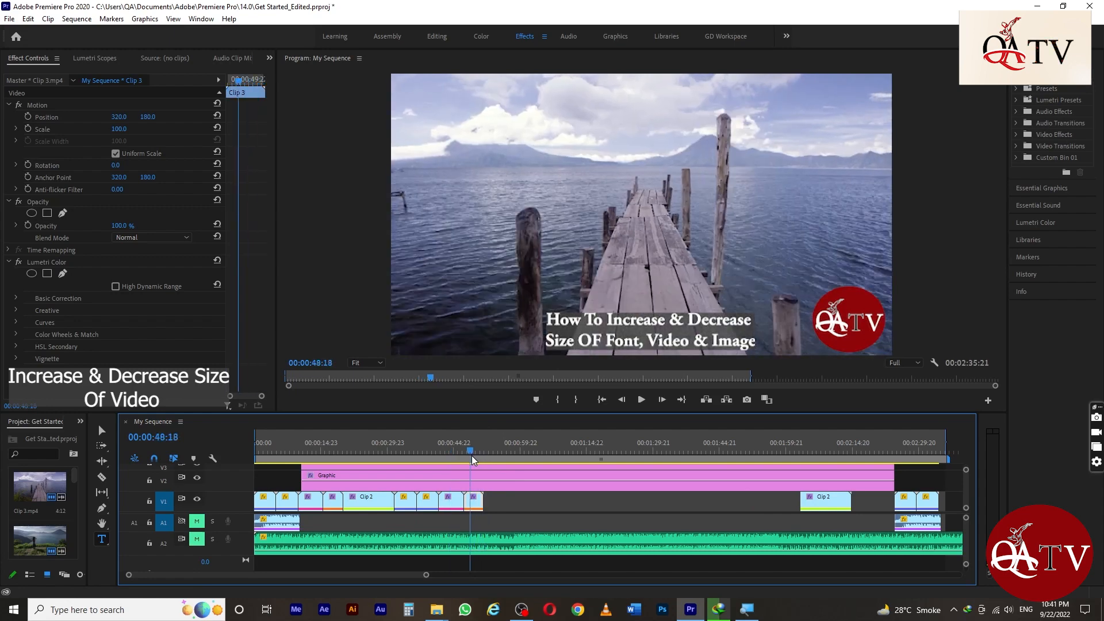
{"action": "right_click", "coordinate": [475, 507]}
{"action": "left_click", "coordinate": [525, 476]}
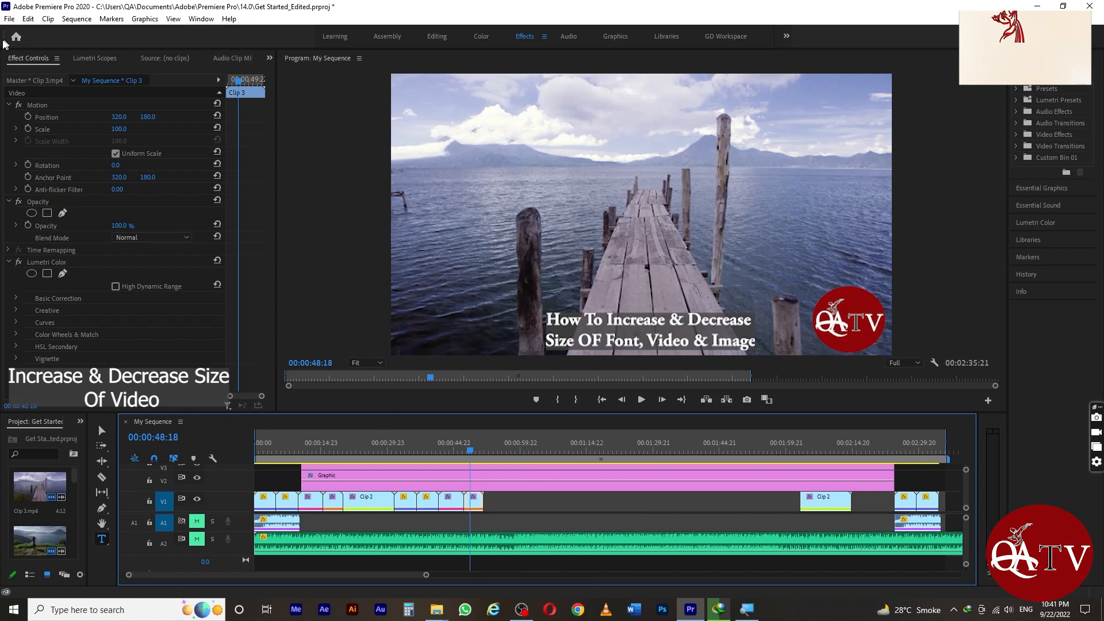
{"action": "mouse_move", "coordinate": [114, 133]}
{"action": "left_mouse_down"}
{"action": "mouse_move", "coordinate": [115, 111]}
{"action": "mouse_move", "coordinate": [120, 162]}
{"action": "mouse_move", "coordinate": [120, 146]}
{"action": "left_mouse_up"}
{"action": "left_click", "coordinate": [121, 129]}
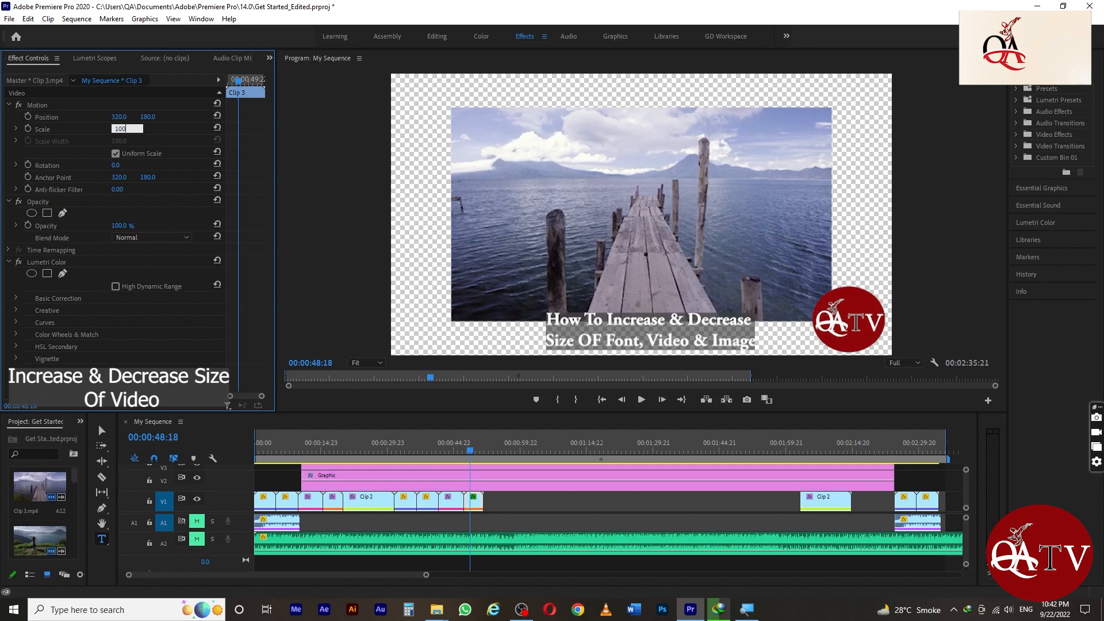
{"action": "key", "text": "Return"}
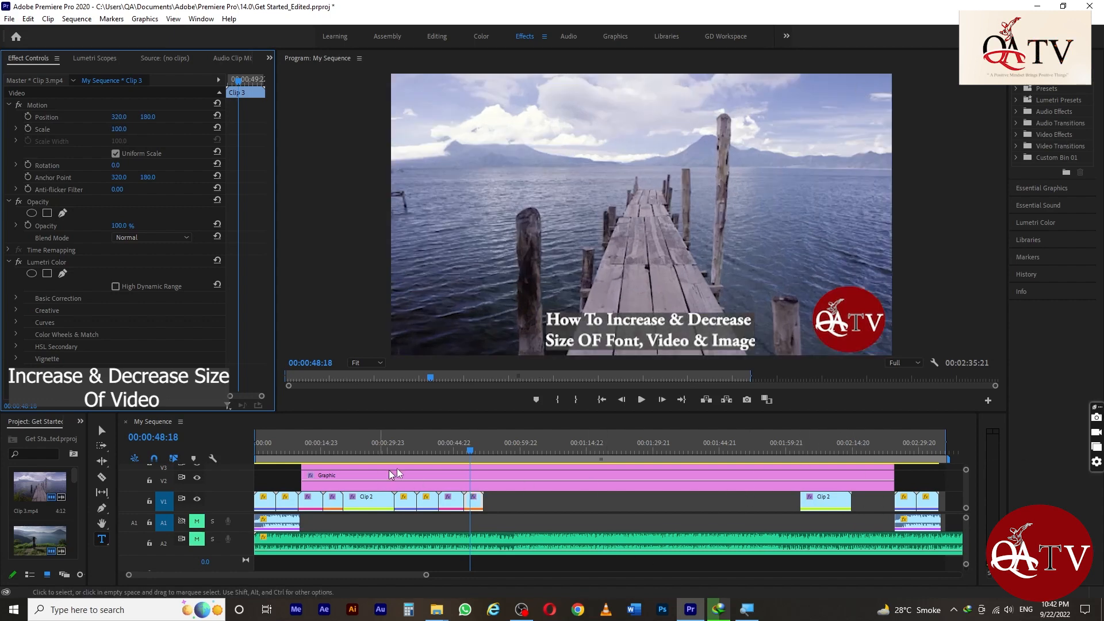
{"action": "mouse_move", "coordinate": [470, 456]}
{"action": "left_mouse_down"}
{"action": "mouse_move", "coordinate": [313, 452]}
{"action": "mouse_move", "coordinate": [371, 441]}
{"action": "mouse_move", "coordinate": [343, 441]}
{"action": "mouse_move", "coordinate": [282, 457]}
{"action": "mouse_move", "coordinate": [353, 447]}
{"action": "mouse_move", "coordinate": [371, 432]}
{"action": "mouse_move", "coordinate": [469, 435]}
{"action": "left_mouse_up"}
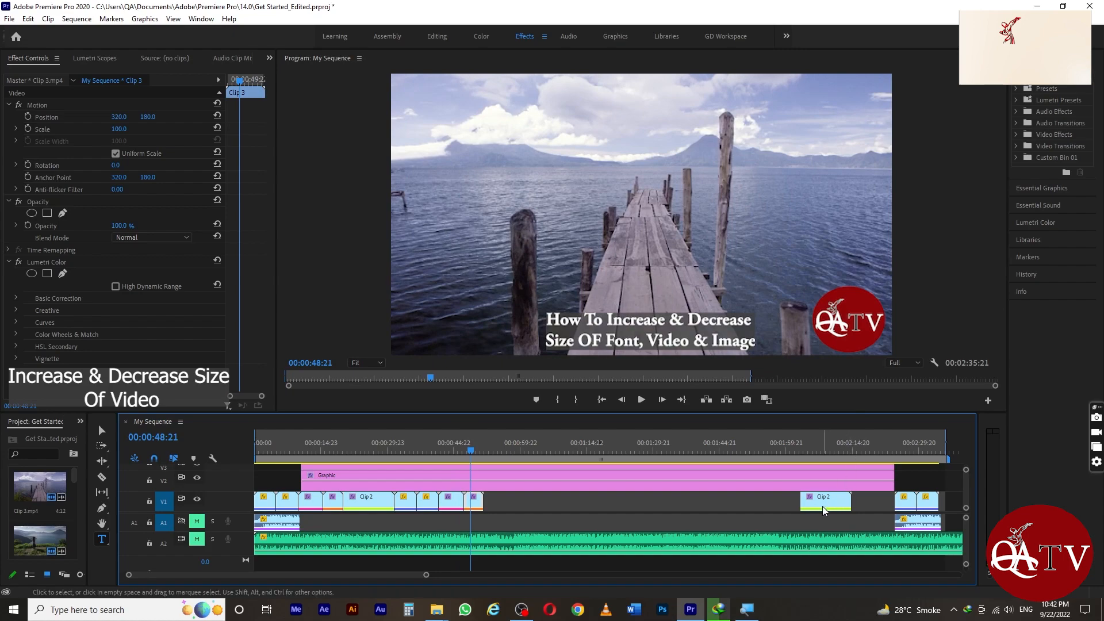
Move the last Clip 2 segment on V1 against the end of Clip 3 and apply Scale to Frame Size to it
{"action": "left_click_drag", "start_coordinate": [823, 511], "coordinate": [507, 504]}
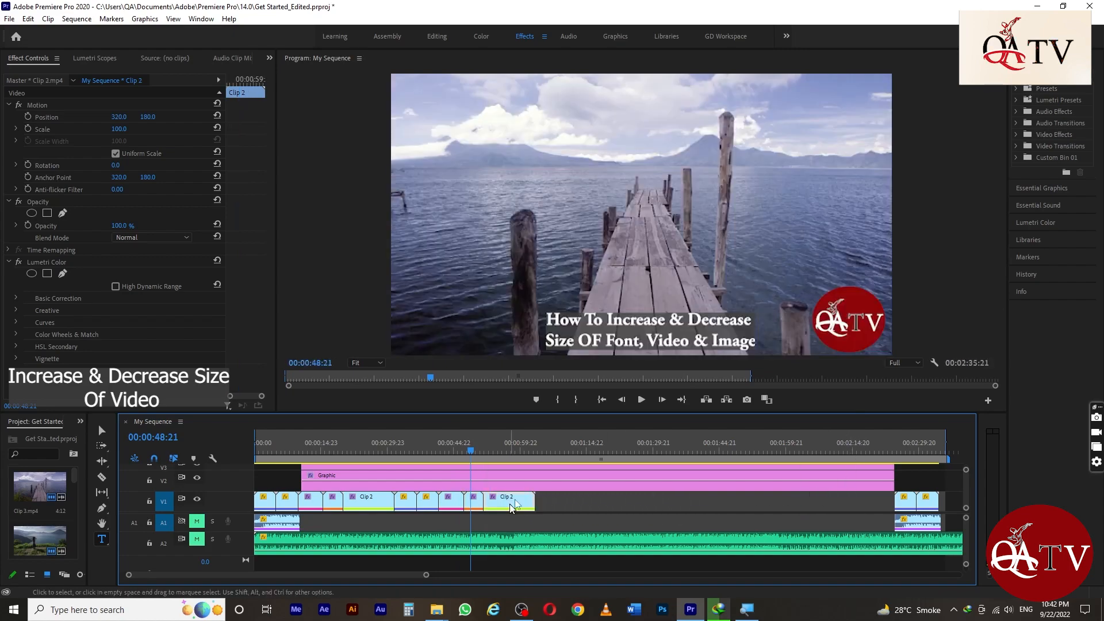
{"action": "left_click_drag", "start_coordinate": [471, 447], "coordinate": [497, 449]}
{"action": "right_click", "coordinate": [525, 498]}
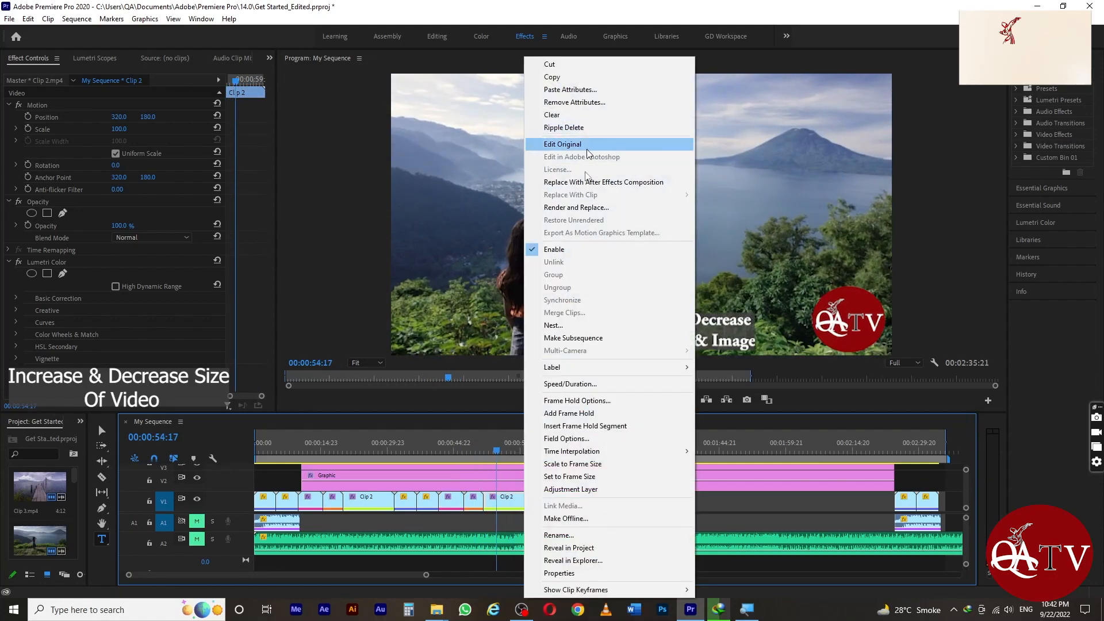
{"action": "left_click", "coordinate": [575, 465]}
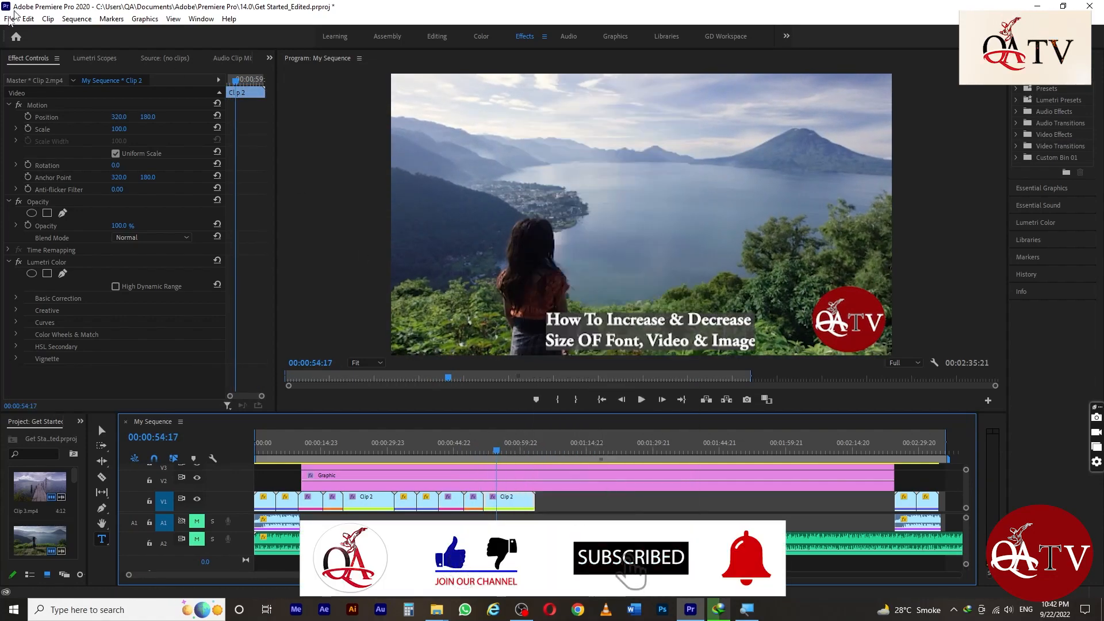
Test a smaller scale on the moved Clip 2 segment, return its scale to 100, and preview it at 00:00:52:22
{"action": "mouse_move", "coordinate": [117, 130]}
{"action": "left_mouse_down"}
{"action": "mouse_move", "coordinate": [87, 136]}
{"action": "mouse_move", "coordinate": [137, 143]}
{"action": "mouse_move", "coordinate": [113, 146]}
{"action": "mouse_move", "coordinate": [128, 164]}
{"action": "mouse_move", "coordinate": [127, 131]}
{"action": "mouse_move", "coordinate": [115, 132]}
{"action": "left_mouse_up"}
{"action": "left_click", "coordinate": [117, 129]}
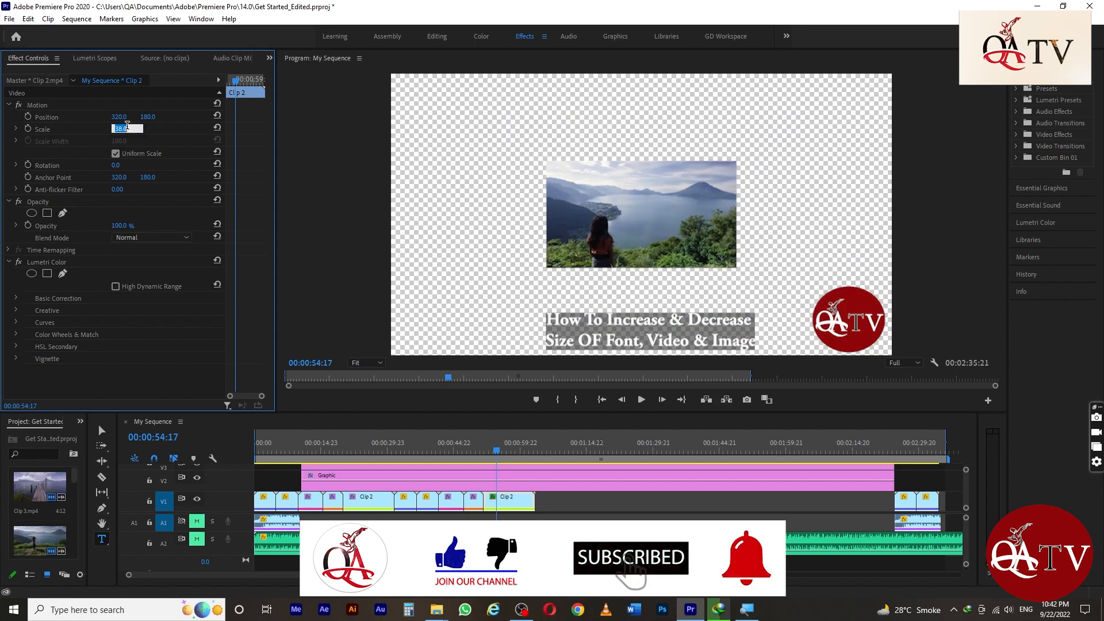
{"action": "type", "text": "1"}
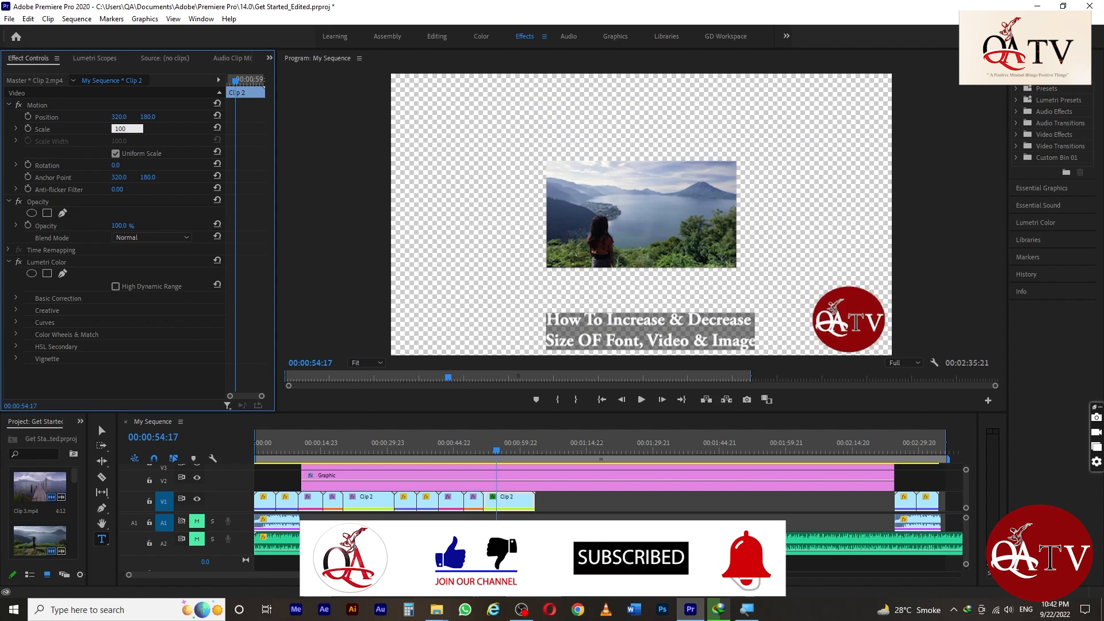
{"action": "type", "text": "00"}
{"action": "key", "text": "Return"}
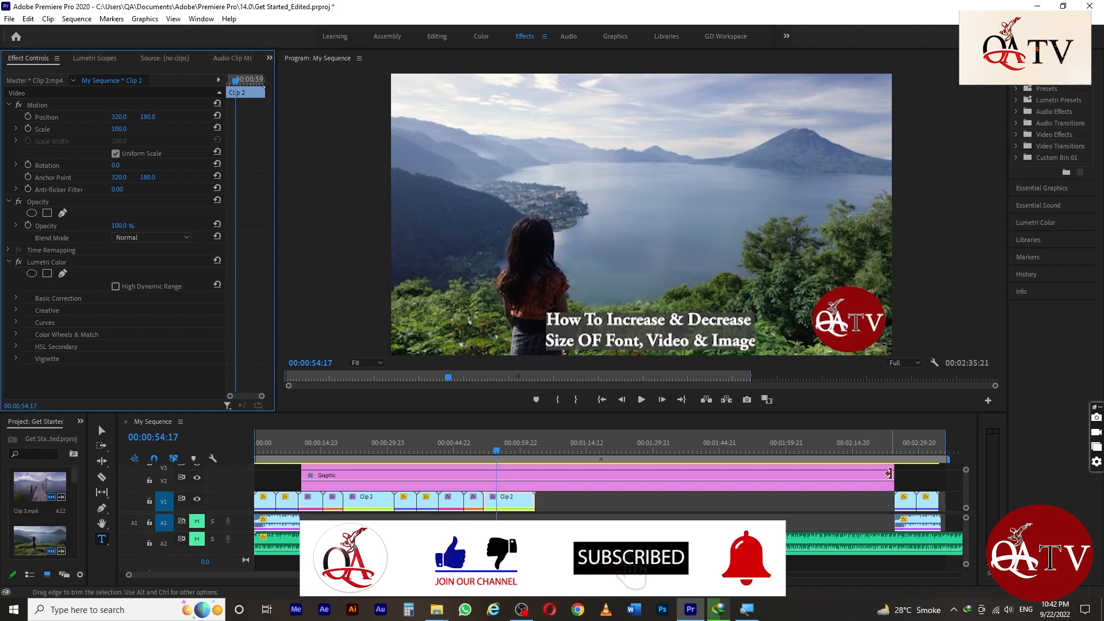
{"action": "mouse_move", "coordinate": [496, 449]}
{"action": "left_mouse_down"}
{"action": "mouse_move", "coordinate": [436, 460]}
{"action": "mouse_move", "coordinate": [548, 447]}
{"action": "mouse_move", "coordinate": [457, 467]}
{"action": "mouse_move", "coordinate": [540, 452]}
{"action": "mouse_move", "coordinate": [489, 451]}
{"action": "left_mouse_up"}
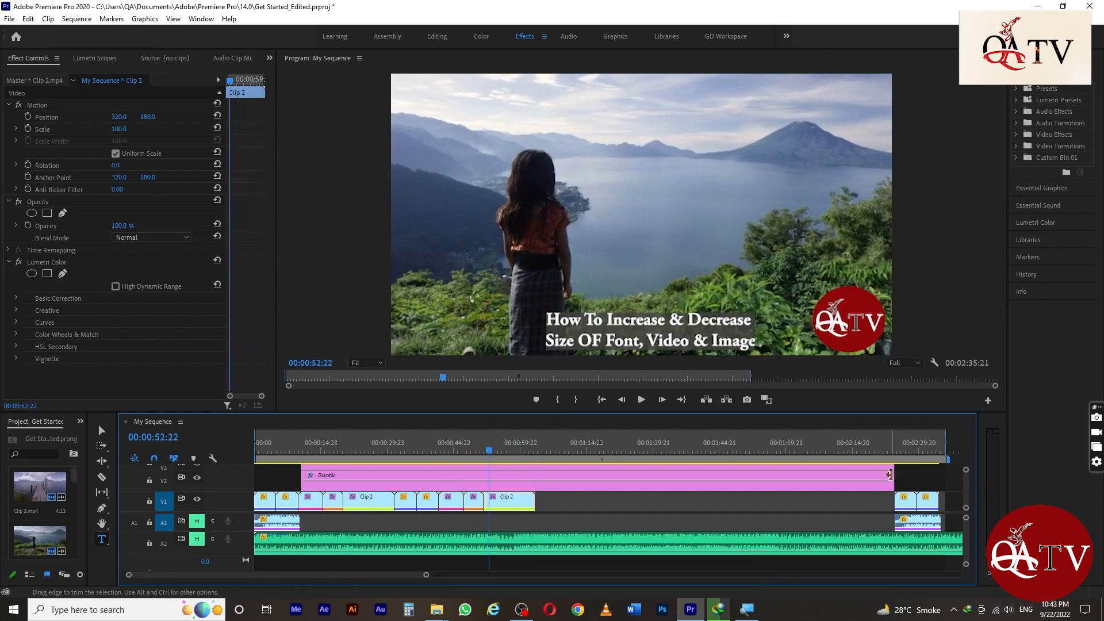
{"action": "mouse_move", "coordinate": [968, 493]}
{"action": "left_mouse_down"}
{"action": "mouse_move", "coordinate": [965, 473]}
{"action": "mouse_move", "coordinate": [966, 492]}
{"action": "left_mouse_up"}
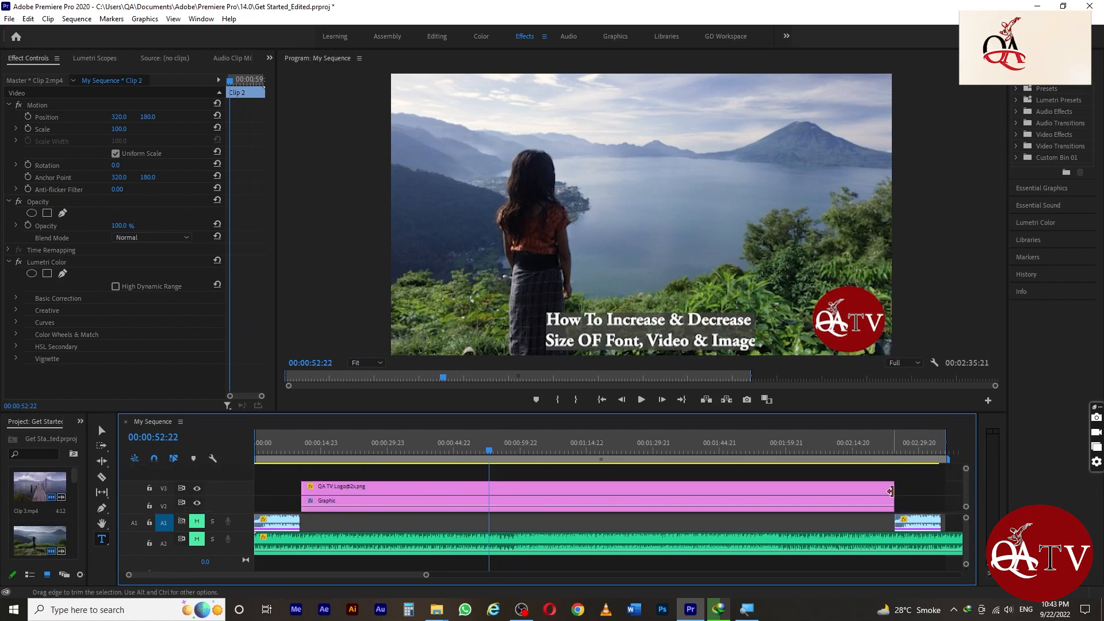
{"action": "left_click_drag", "start_coordinate": [888, 491], "coordinate": [677, 494]}
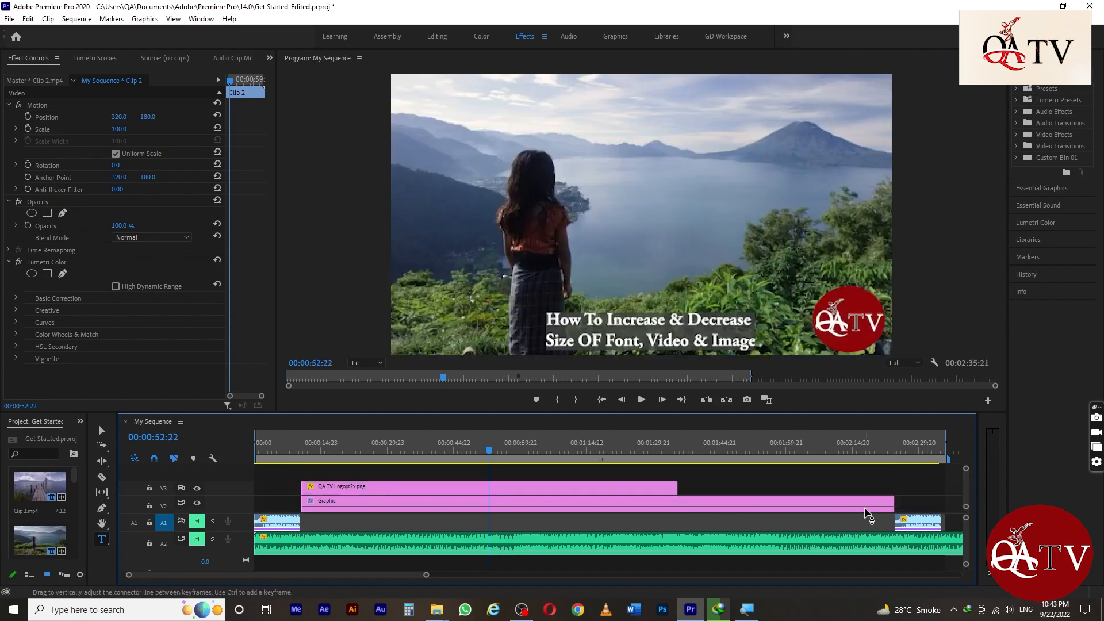
{"action": "left_click_drag", "start_coordinate": [895, 509], "coordinate": [678, 501]}
{"action": "scroll", "coordinate": [967, 501], "scroll_direction": "down", "scroll_amount": 2}
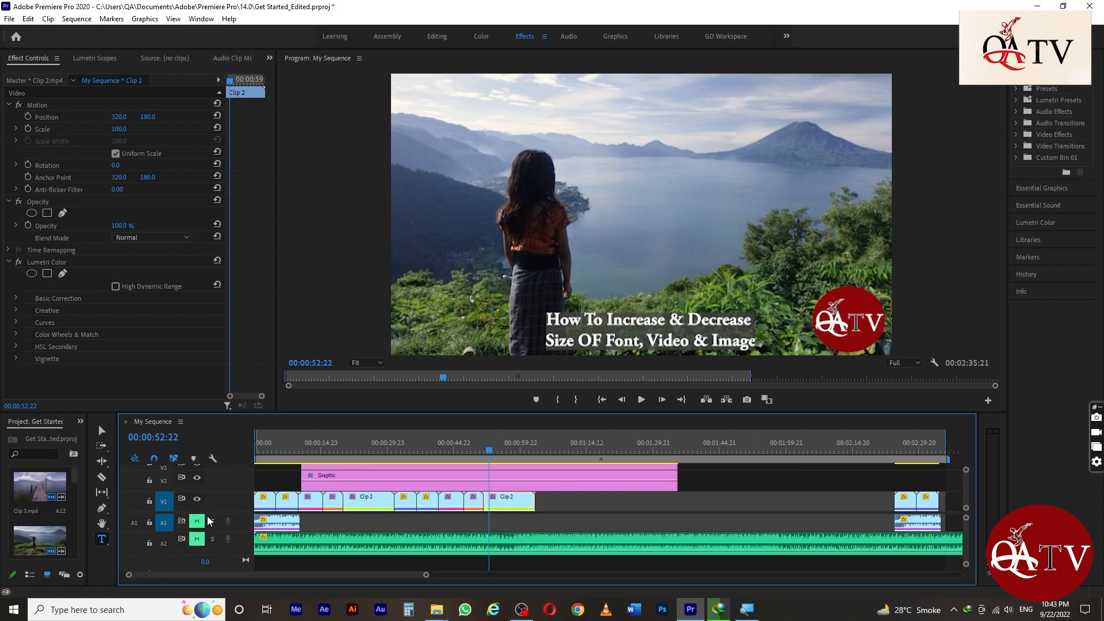
Move the closing QA TV Logo clips with their audio against the end of Clip 2, and trim the V3 logo and V2 Graphic to that point
{"action": "left_click_drag", "start_coordinate": [205, 515], "coordinate": [202, 526]}
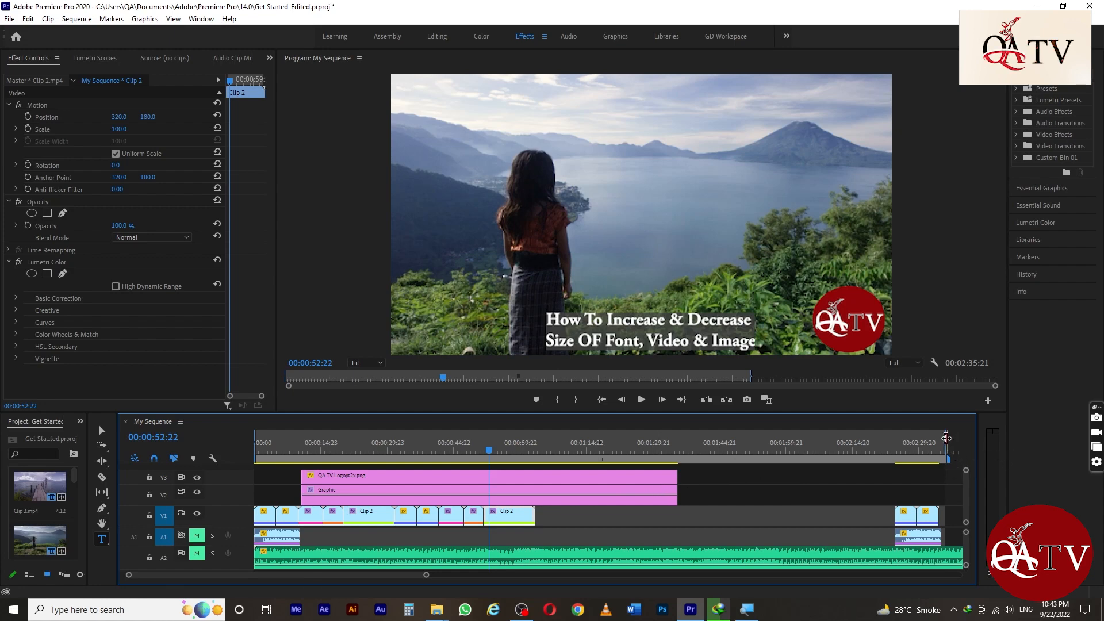
{"action": "left_click_drag", "start_coordinate": [871, 505], "coordinate": [812, 527]}
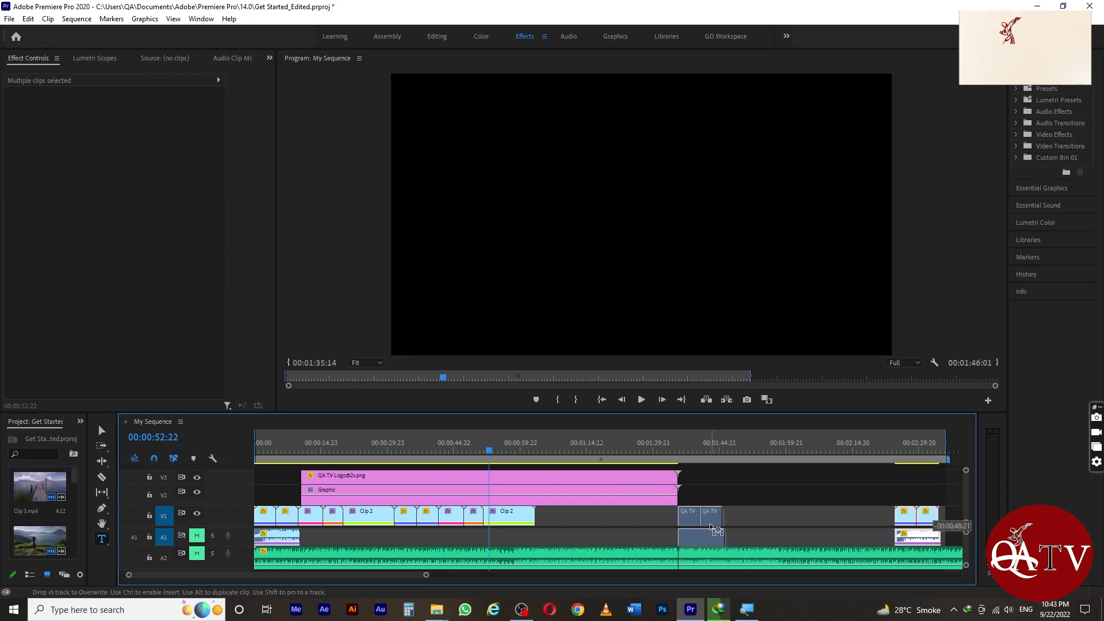
{"action": "left_click_drag", "start_coordinate": [710, 523], "coordinate": [578, 525]}
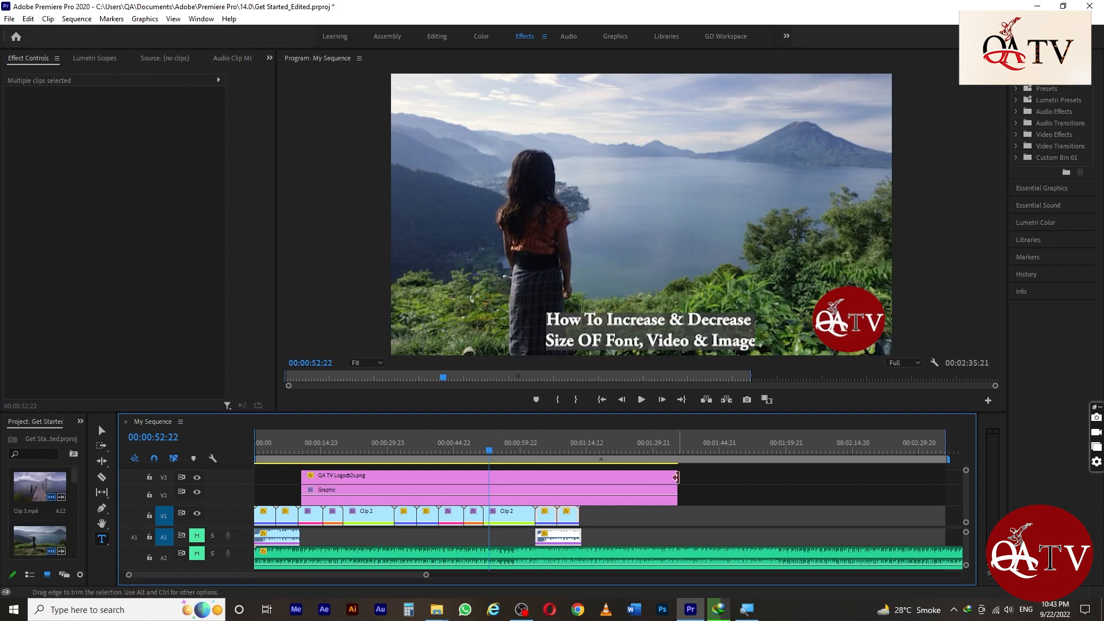
{"action": "left_click_drag", "start_coordinate": [676, 478], "coordinate": [535, 477]}
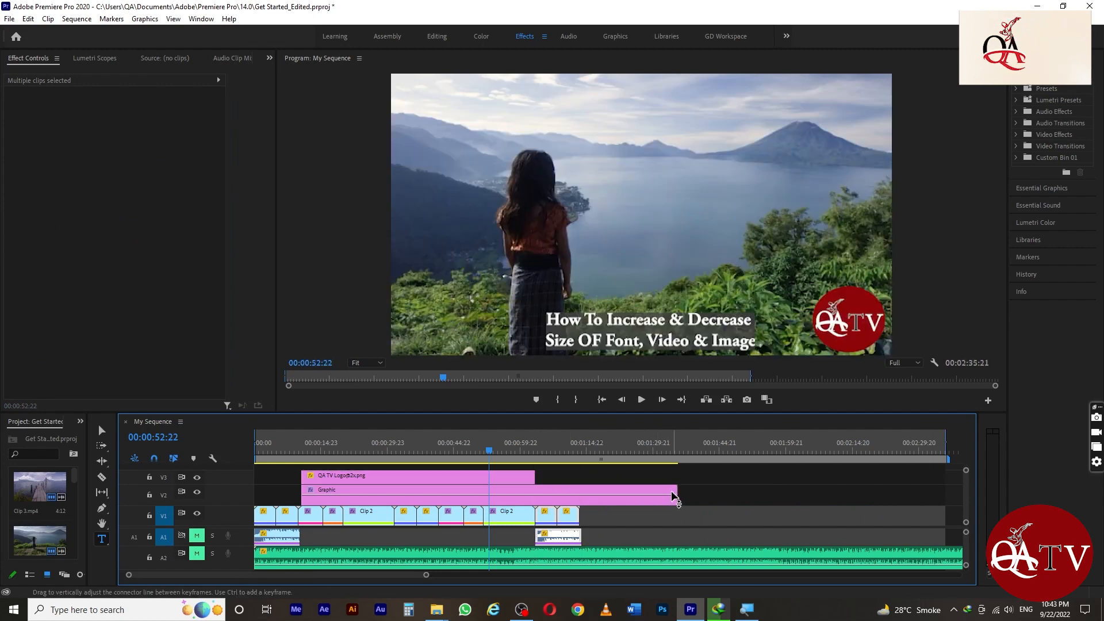
{"action": "left_click_drag", "start_coordinate": [660, 490], "coordinate": [539, 492]}
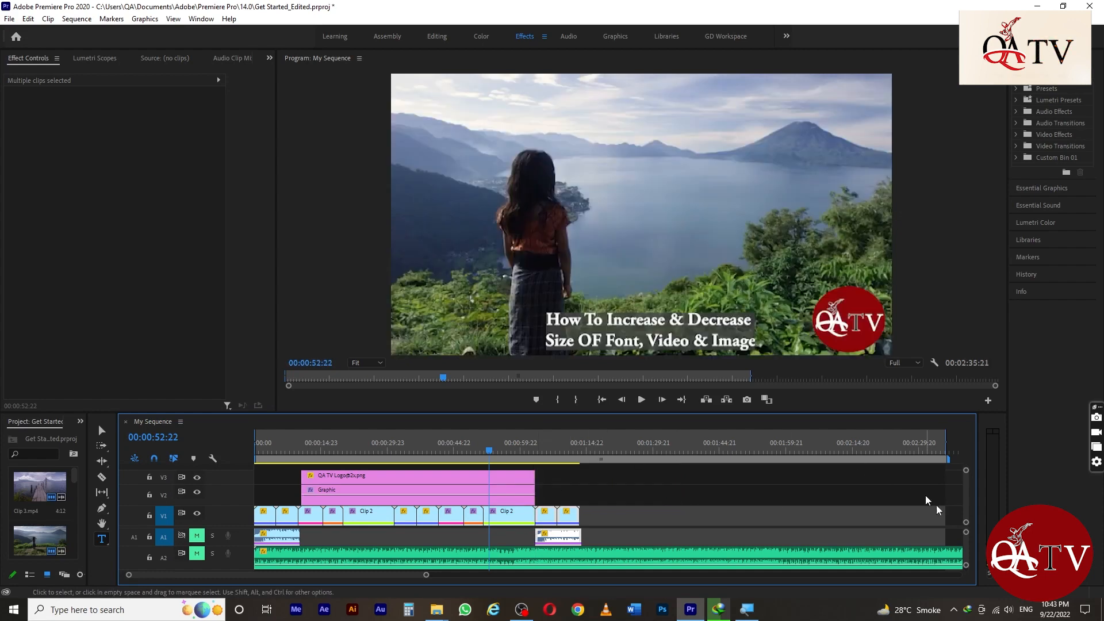
Set the work area end and the sequence out point to the end of the closing logo clips, and preview the opening at 00:00:05:20
{"action": "left_click_drag", "start_coordinate": [949, 461], "coordinate": [585, 467]}
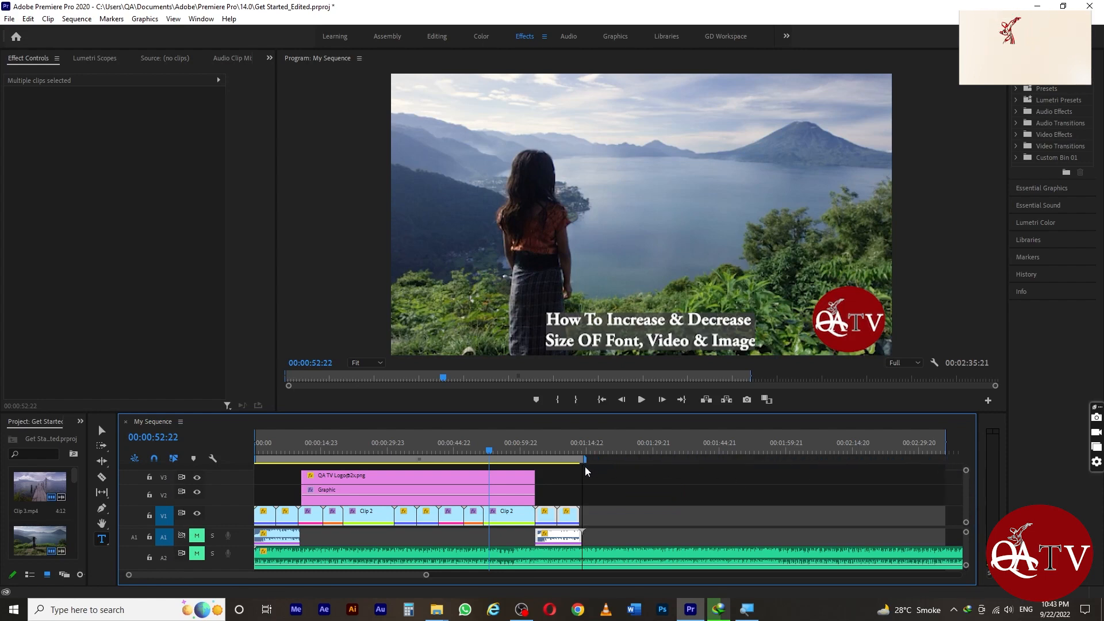
{"action": "mouse_move", "coordinate": [947, 445]}
{"action": "left_mouse_down"}
{"action": "mouse_move", "coordinate": [580, 443]}
{"action": "mouse_move", "coordinate": [582, 434]}
{"action": "left_mouse_up"}
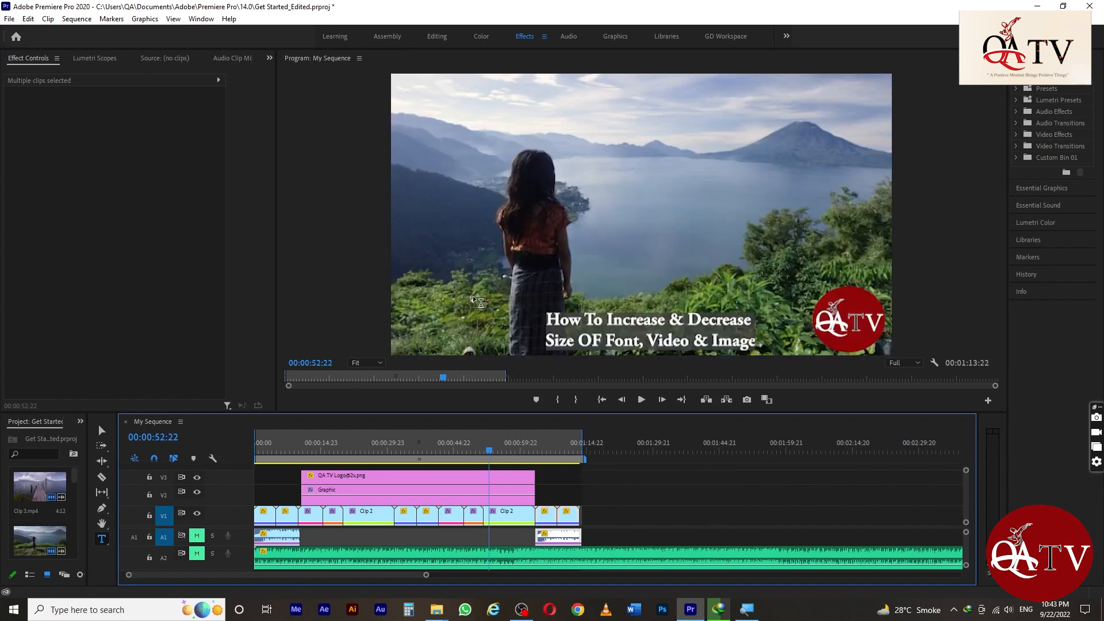
{"action": "left_click_drag", "start_coordinate": [489, 454], "coordinate": [252, 482]}
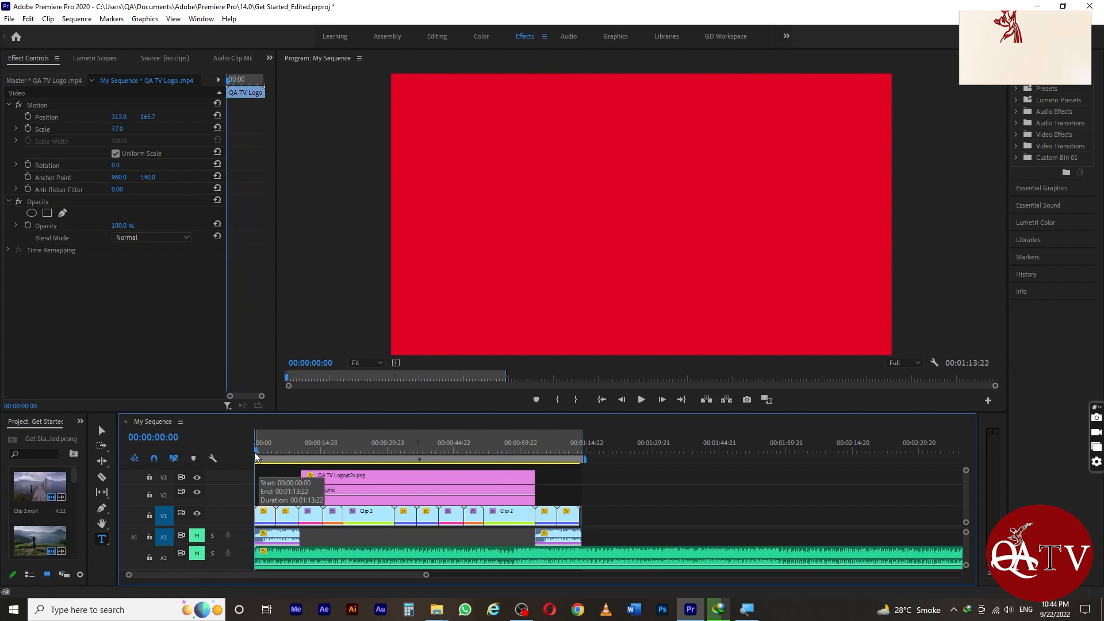
{"action": "left_click_drag", "start_coordinate": [254, 452], "coordinate": [281, 445]}
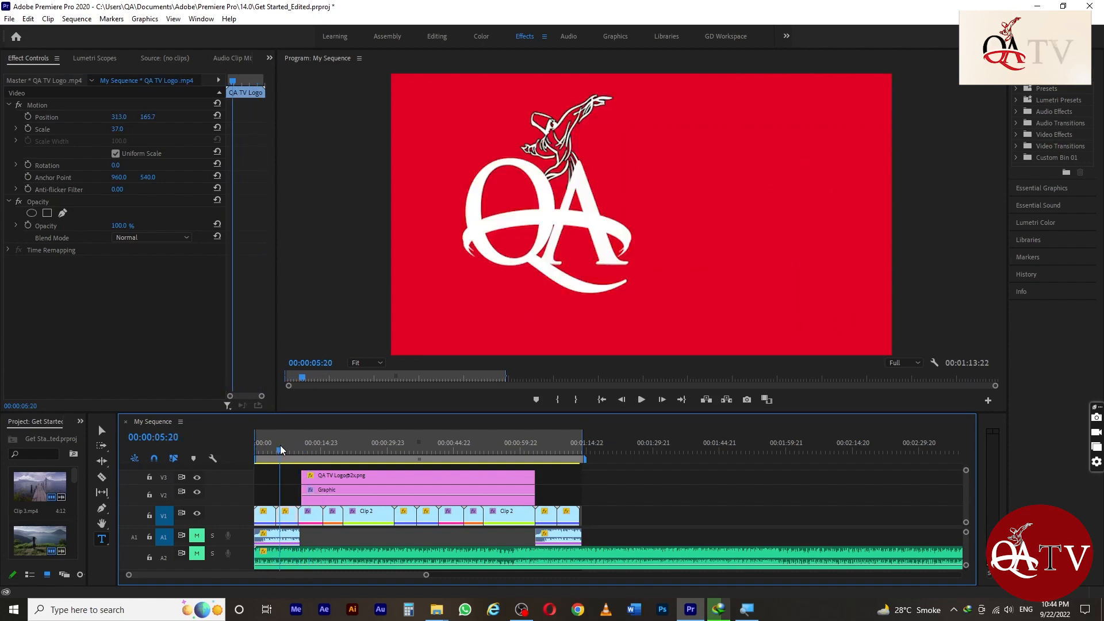
Unmute audio tracks A1 and A2 and move the music clip on A2 to start at the end of the opening logo clips
{"action": "left_click", "coordinate": [197, 535]}
{"action": "left_click_drag", "start_coordinate": [291, 561], "coordinate": [333, 554]}
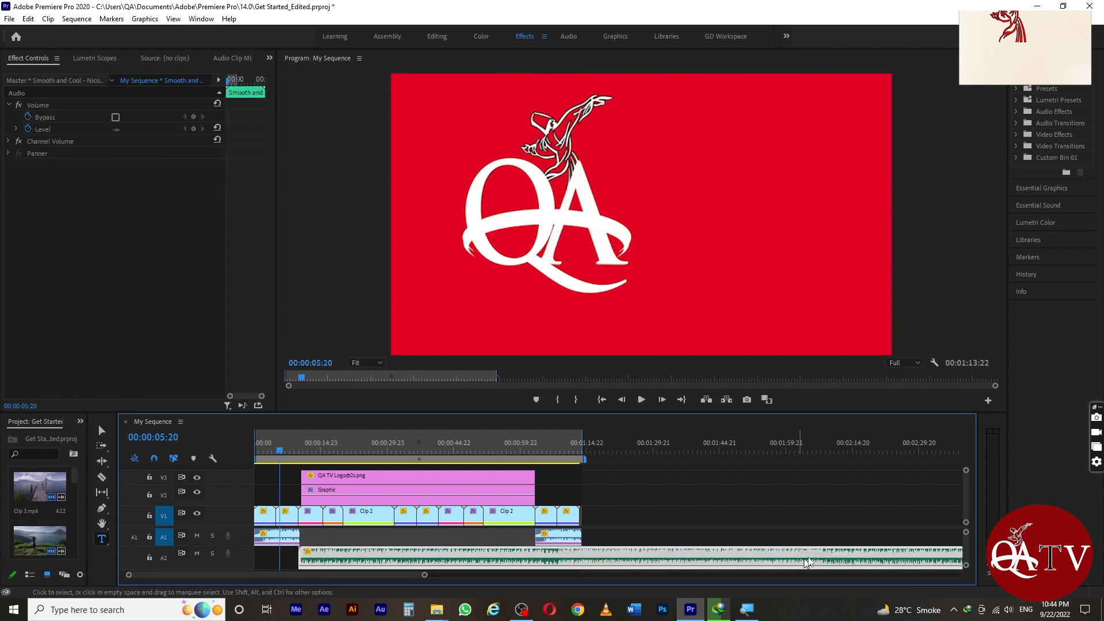
{"action": "key", "text": "minus"}
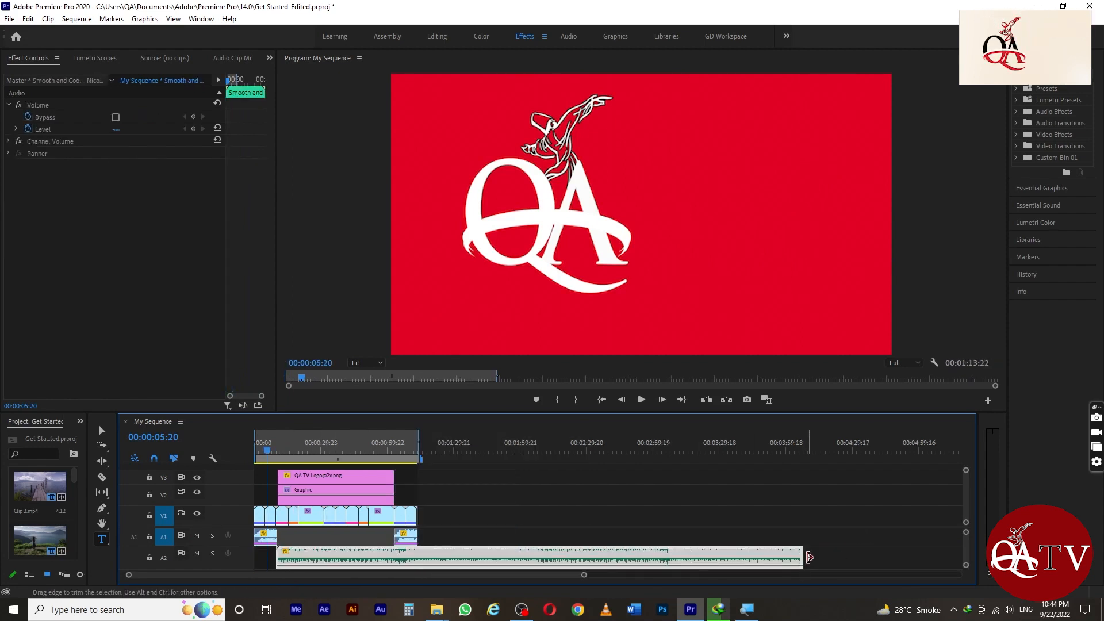
Trim the music clip on A2 to end with the V3 logo and V2 Graphic, and move it onto A1 between the logo audio clips
{"action": "left_click_drag", "start_coordinate": [802, 558], "coordinate": [387, 581]}
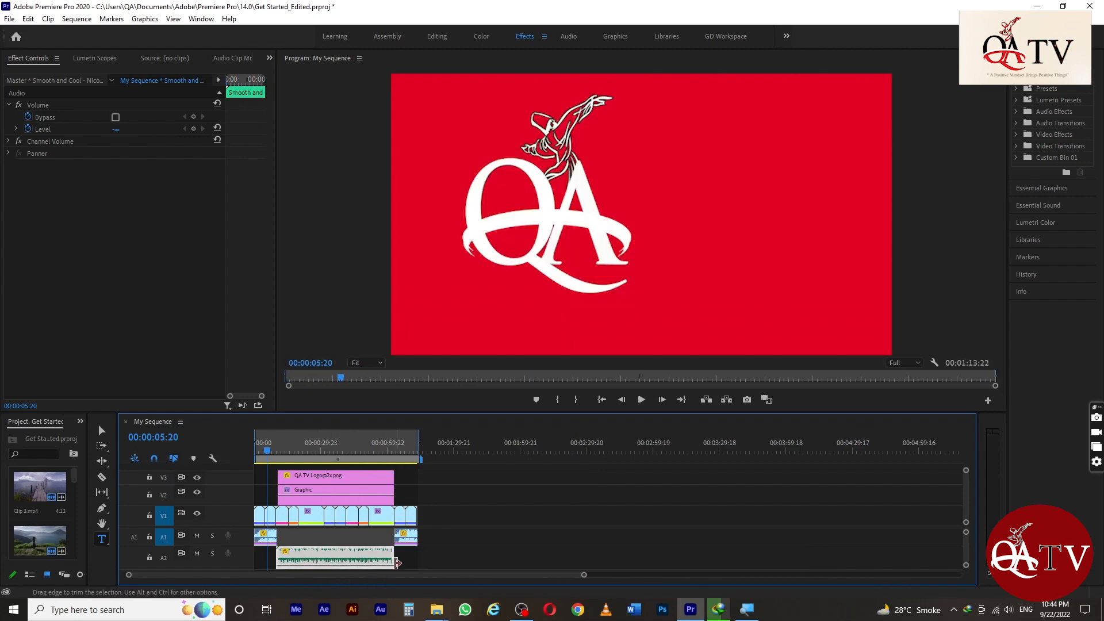
{"action": "mouse_move", "coordinate": [394, 557]}
{"action": "left_mouse_down"}
{"action": "mouse_move", "coordinate": [371, 539]}
{"action": "mouse_move", "coordinate": [394, 536]}
{"action": "left_mouse_up"}
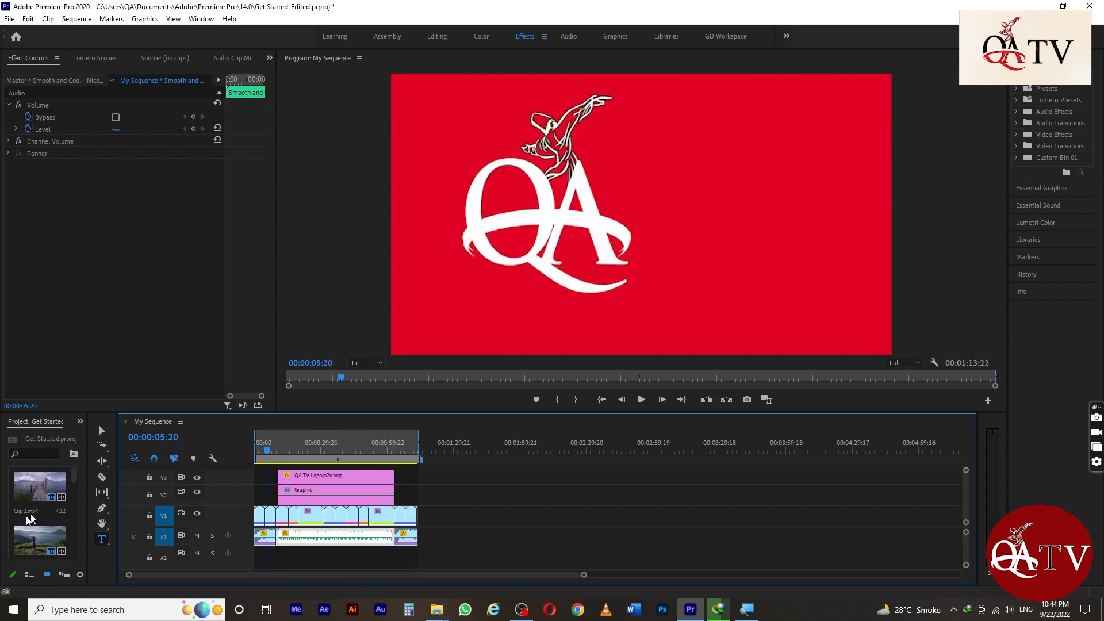
Add a Constant Power transition at the start of the music clip on A1 and lengthen it to 00:00:01:12
{"action": "key", "text": "equal"}
{"action": "key", "text": "equal"}
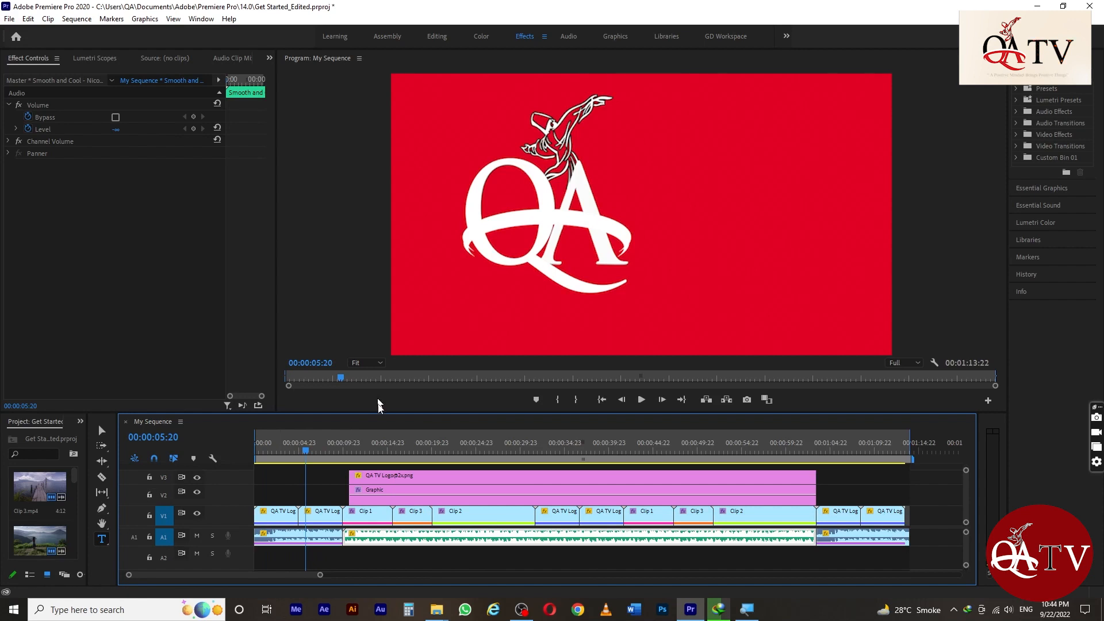
{"action": "left_click", "coordinate": [346, 539]}
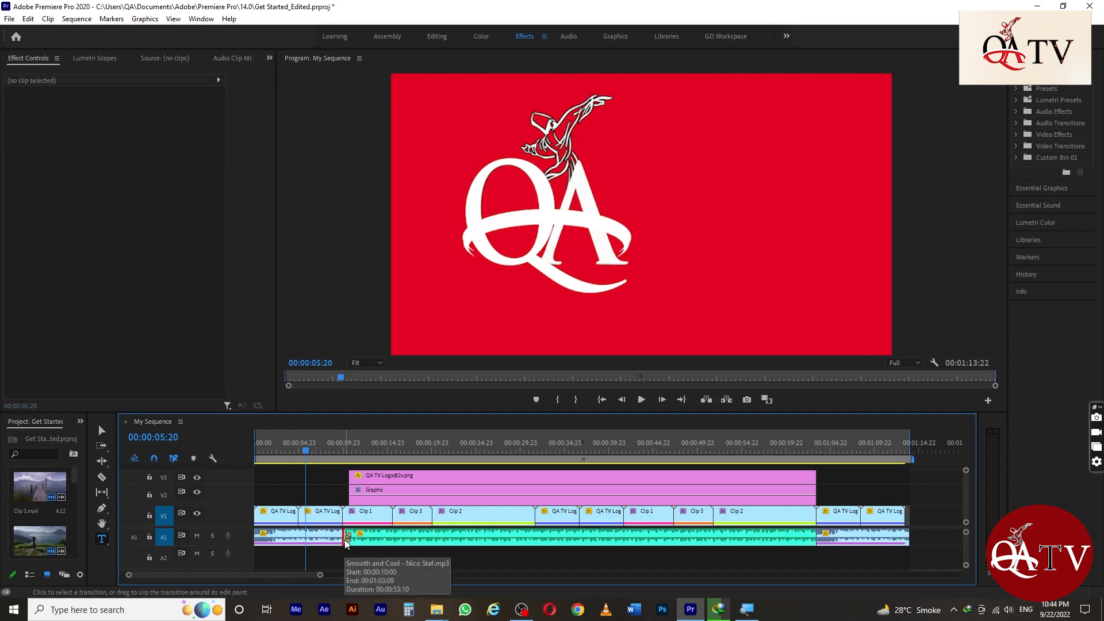
{"action": "key", "text": "equal"}
{"action": "key", "text": "equal"}
{"action": "key", "text": "equal"}
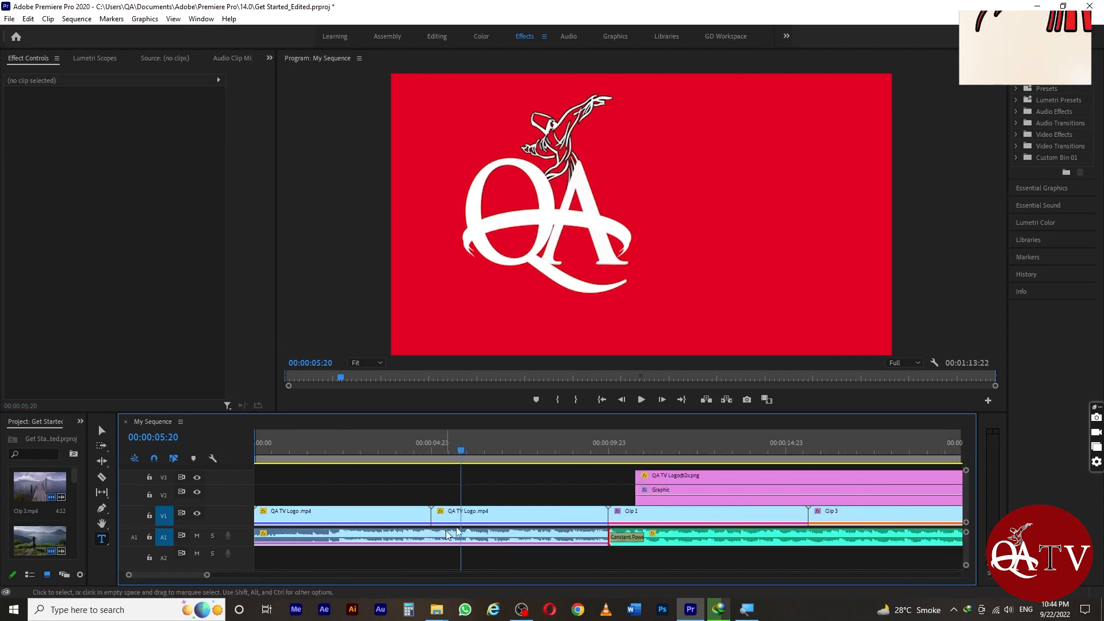
{"action": "left_click_drag", "start_coordinate": [643, 532], "coordinate": [661, 535]}
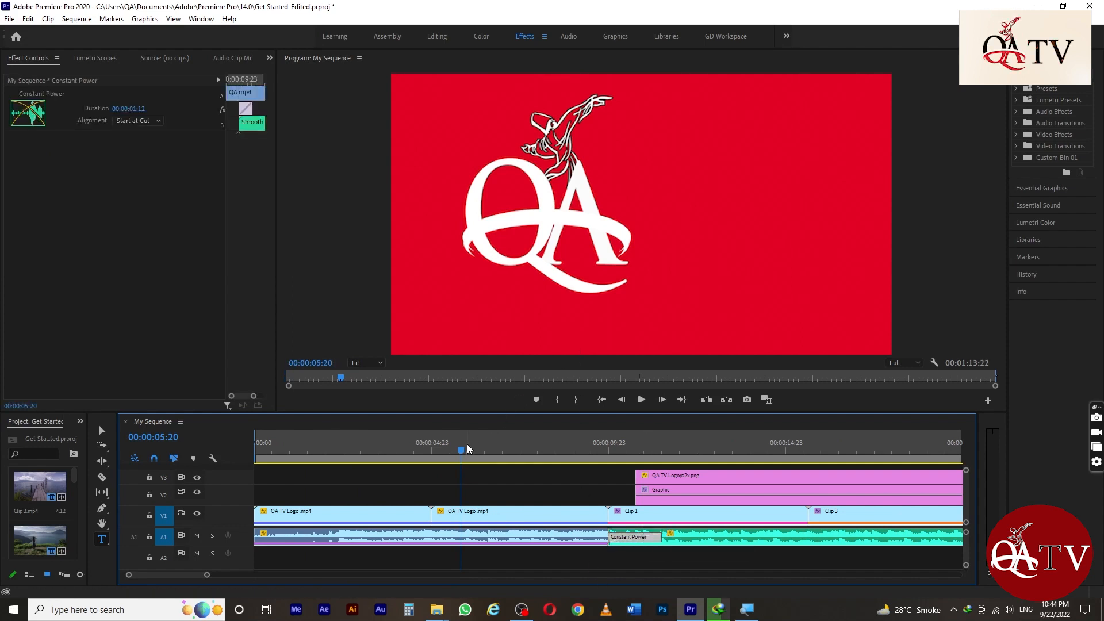
Add an audio transition on A1 at the cut between the music clip and the closing logo audio
{"action": "key", "text": "minus"}
{"action": "key", "text": "minus"}
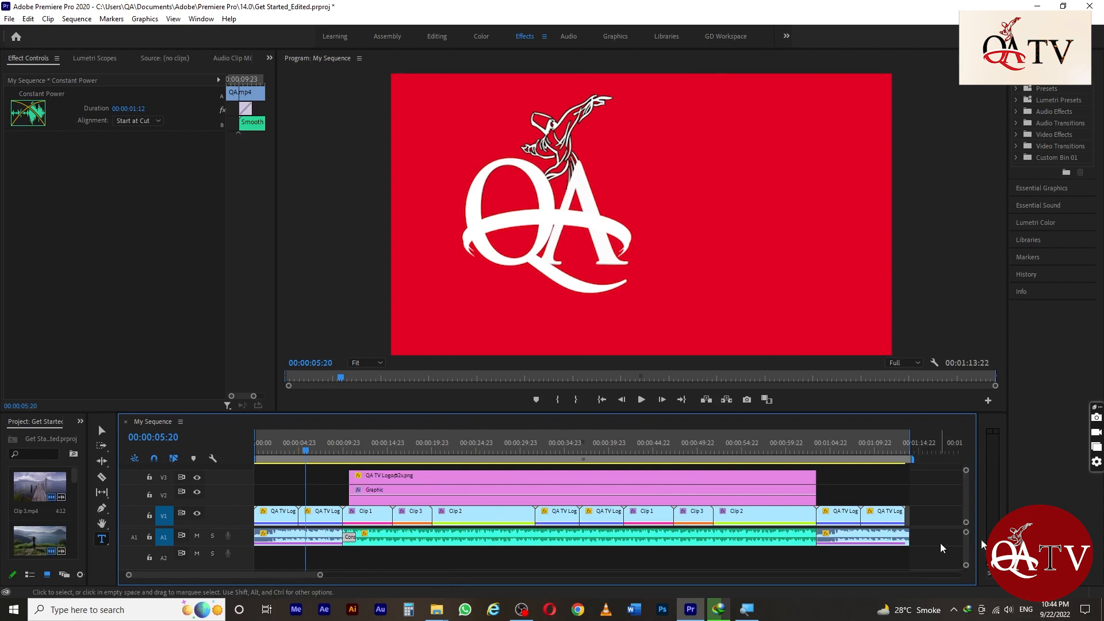
{"action": "left_click", "coordinate": [817, 536]}
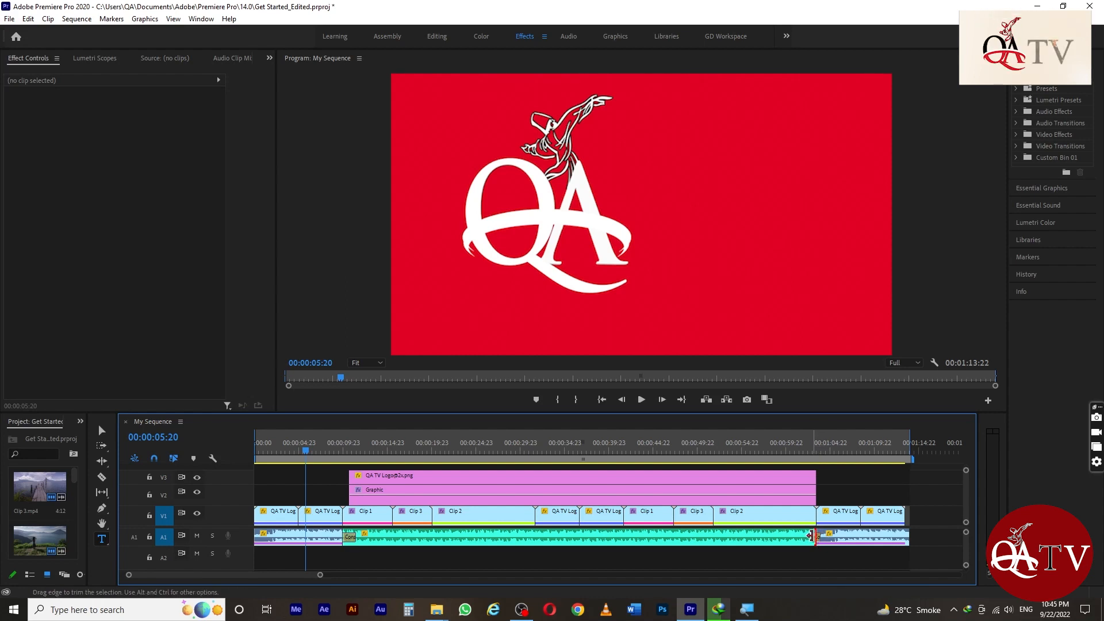
Scrub through the second half of the sequence to check the clips and overlays, and save the project
{"action": "key", "text": "equal"}
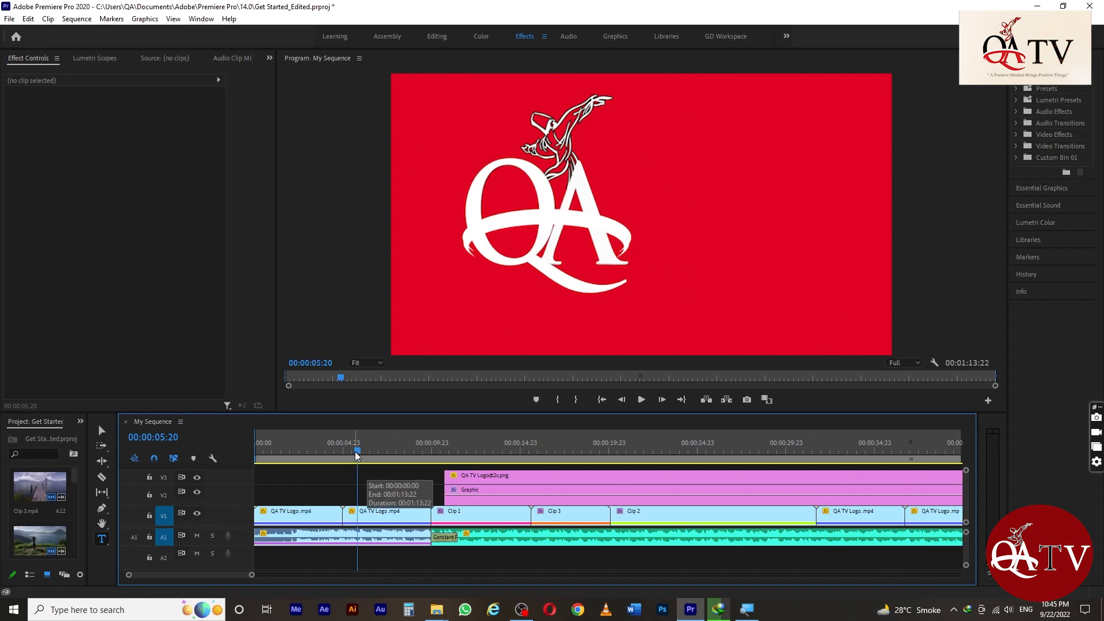
{"action": "left_click_drag", "start_coordinate": [356, 451], "coordinate": [917, 446]}
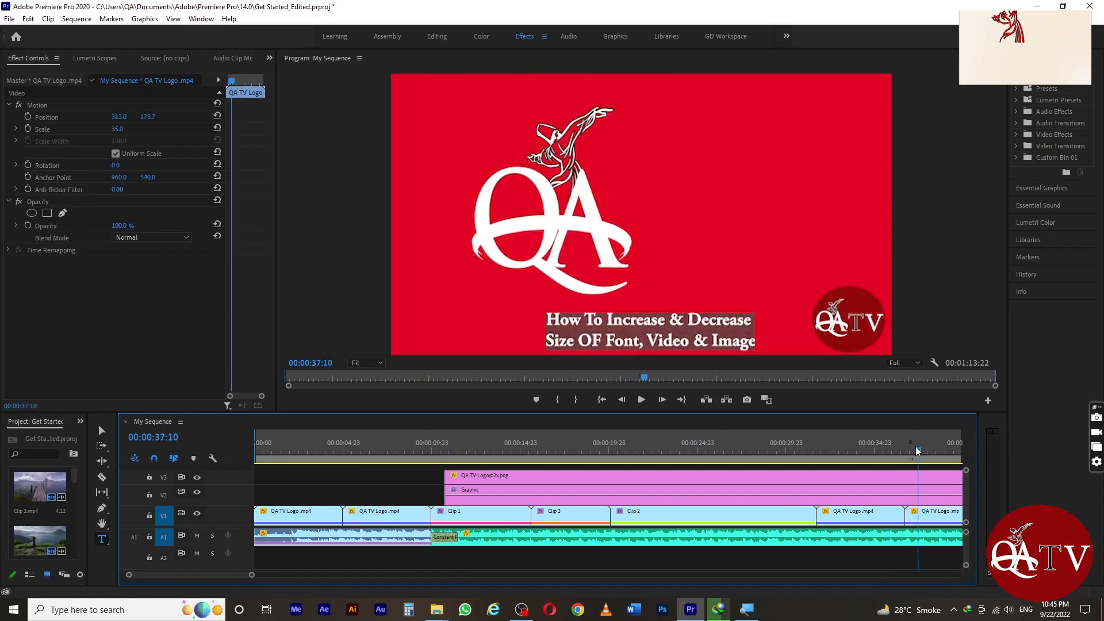
{"action": "key", "text": "minus"}
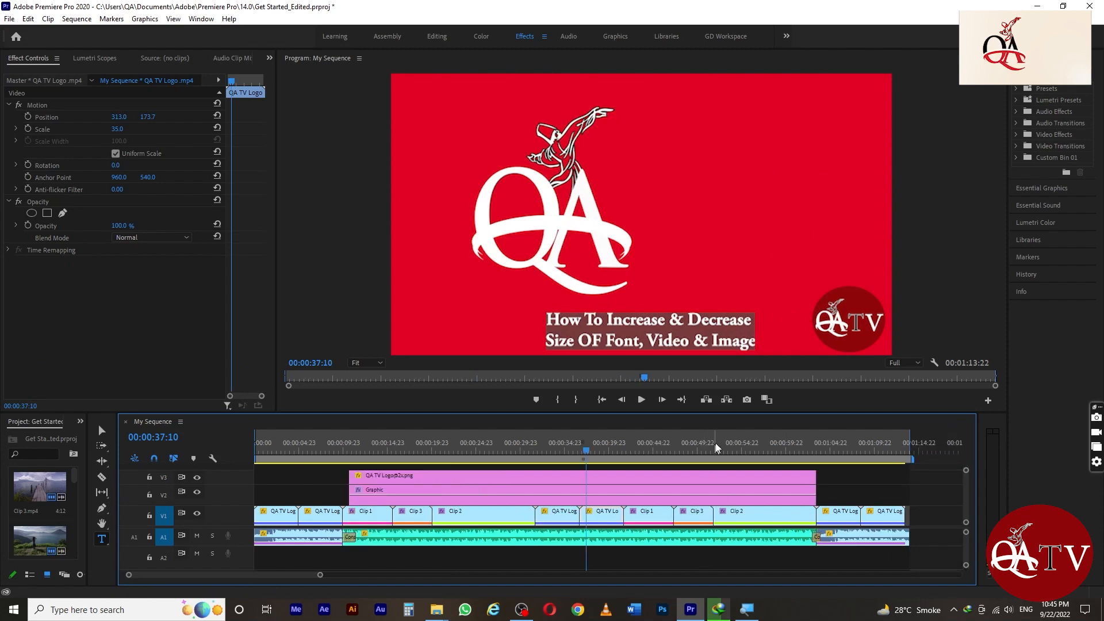
{"action": "left_click", "coordinate": [776, 442]}
{"action": "left_click_drag", "start_coordinate": [777, 444], "coordinate": [810, 444]}
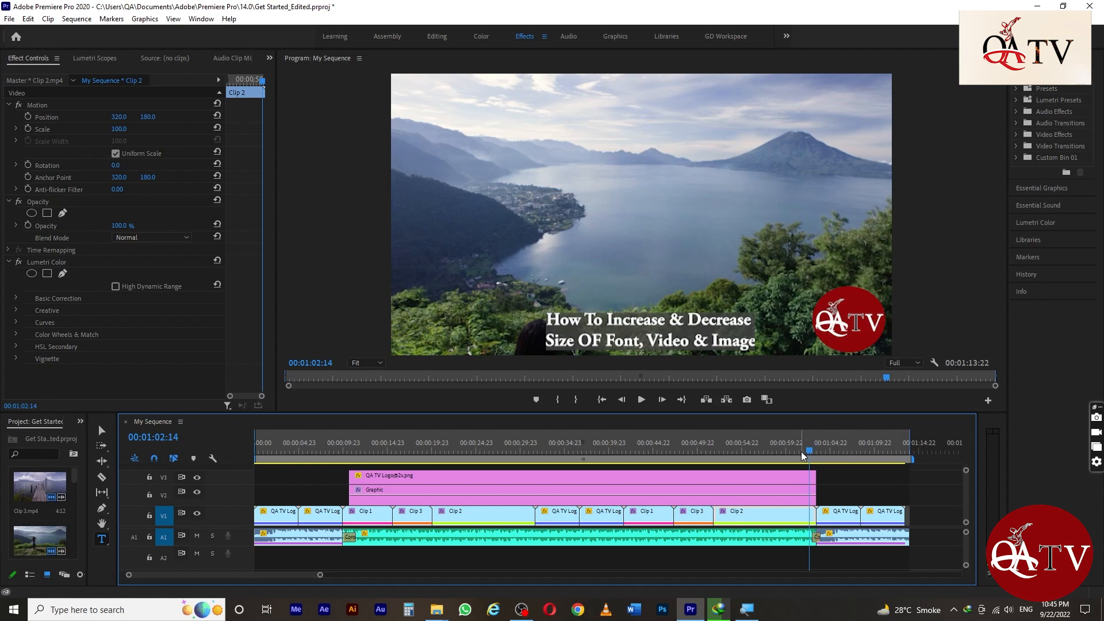
{"action": "left_click_drag", "start_coordinate": [809, 453], "coordinate": [656, 480]}
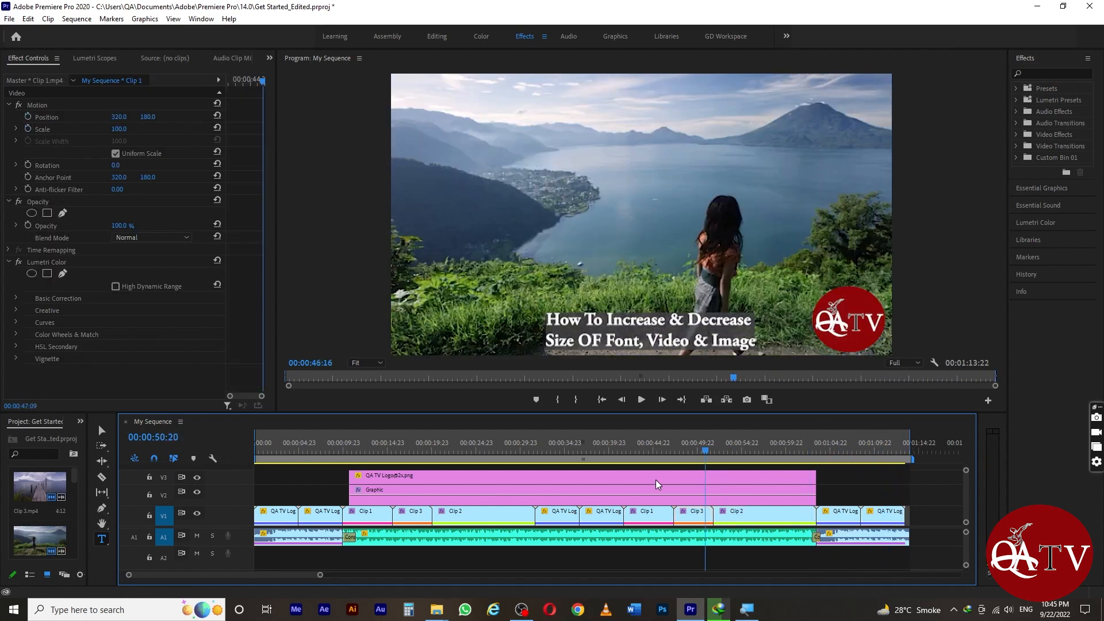
{"action": "key", "text": "ctrl+s"}
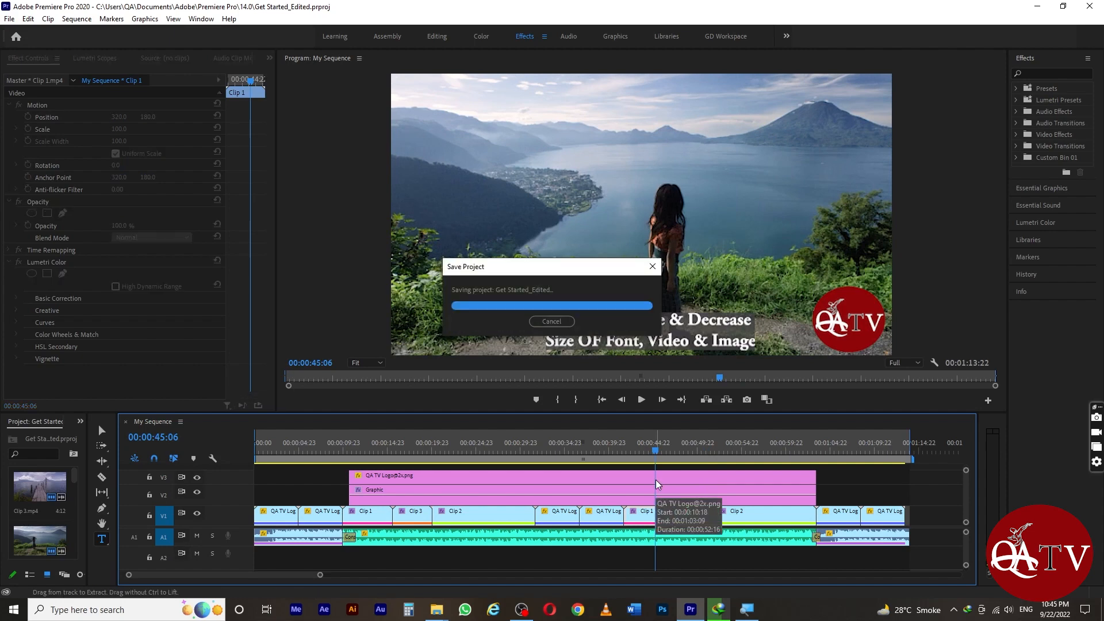
Play the sequence from 00:00:00:00 to review the opening logo, clips, overlays and music, and replay the opening from the start
{"action": "left_click_drag", "start_coordinate": [655, 451], "coordinate": [237, 494]}
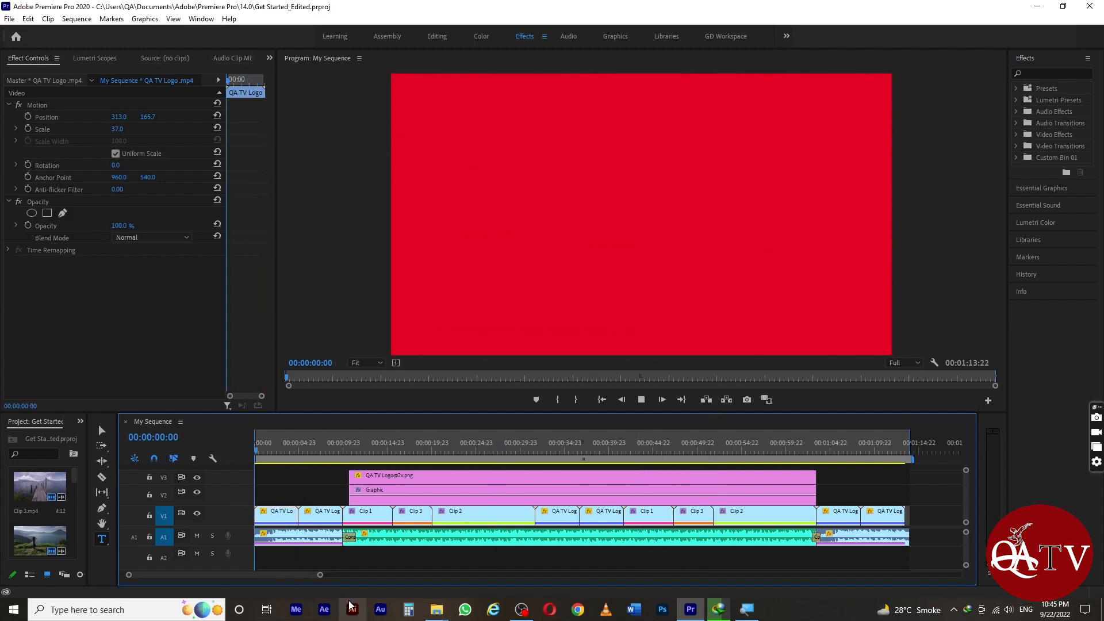
{"action": "key", "text": "space"}
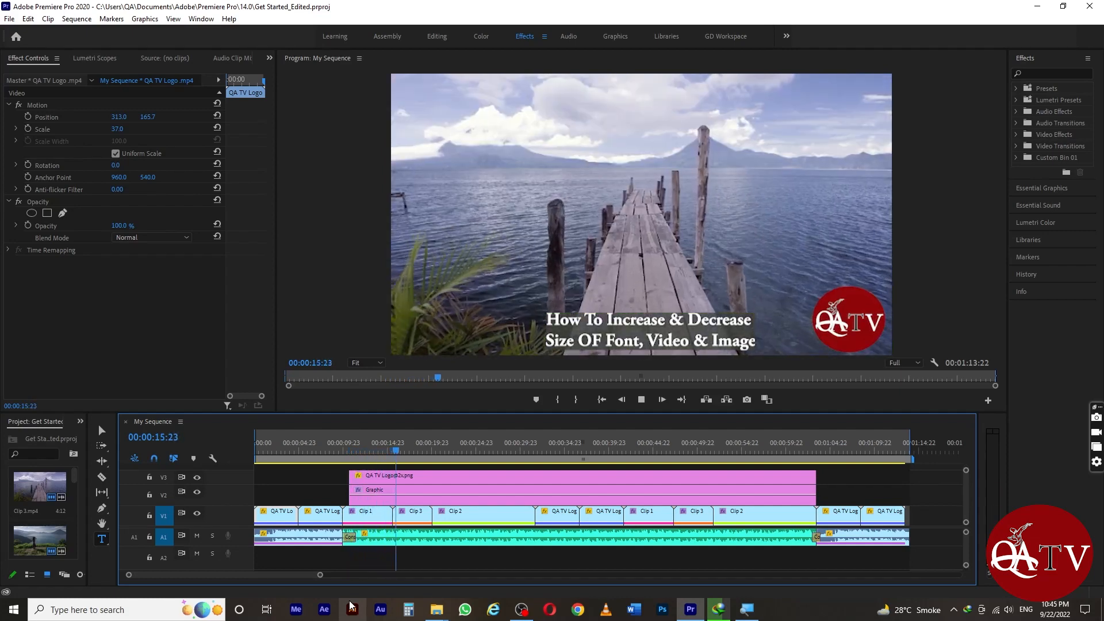
{"action": "mouse_move", "coordinate": [437, 609]}
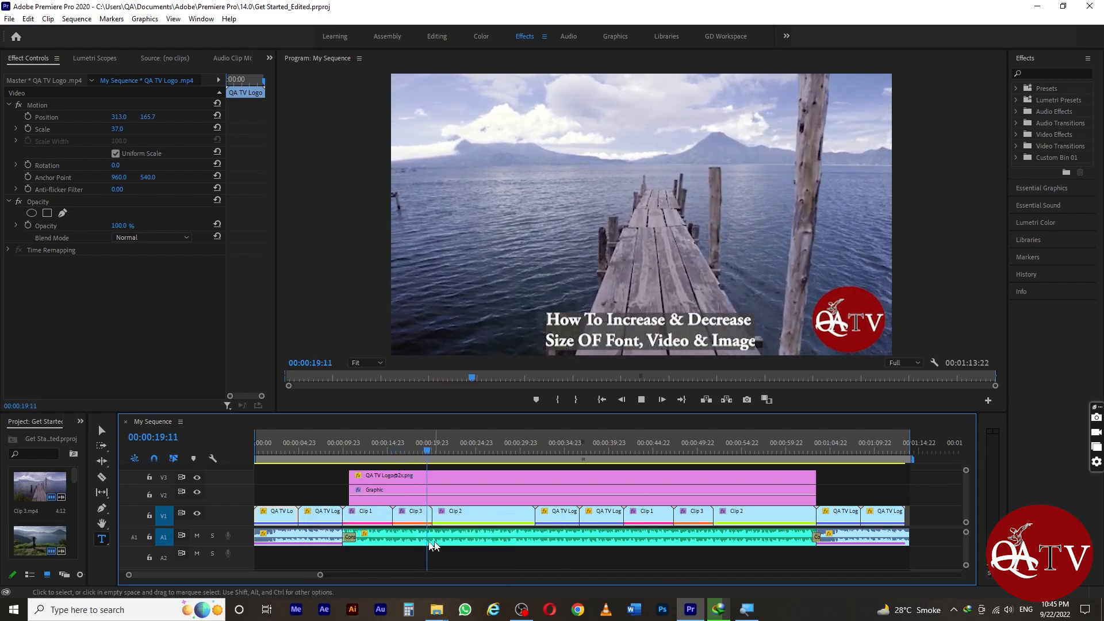
{"action": "left_click", "coordinate": [365, 536]}
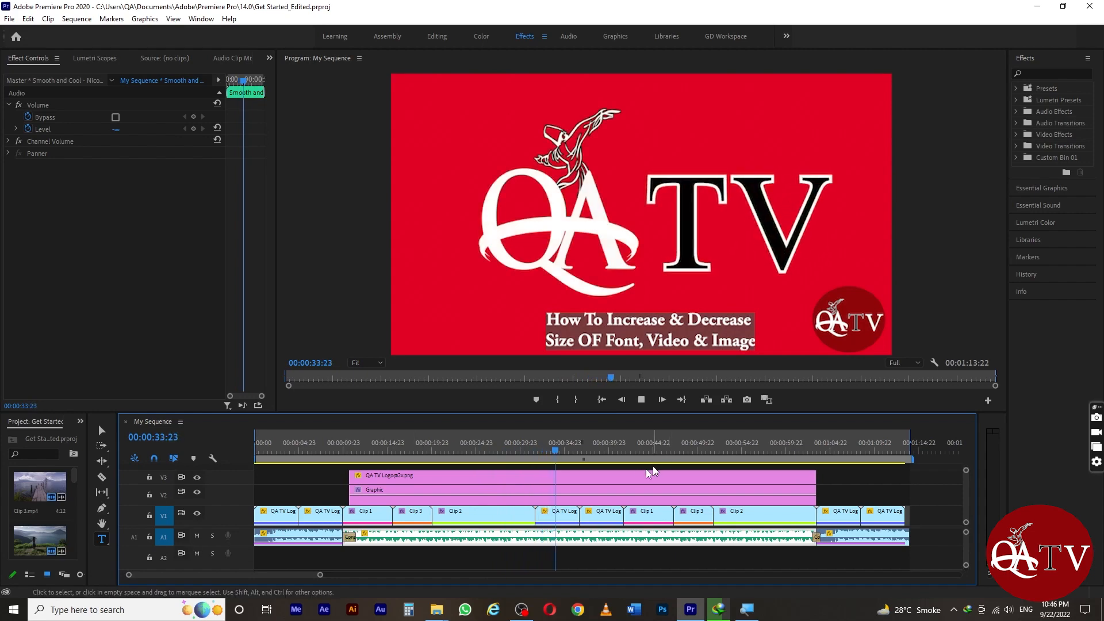
{"action": "left_click_drag", "start_coordinate": [561, 444], "coordinate": [249, 467]}
{"action": "key", "text": "space"}
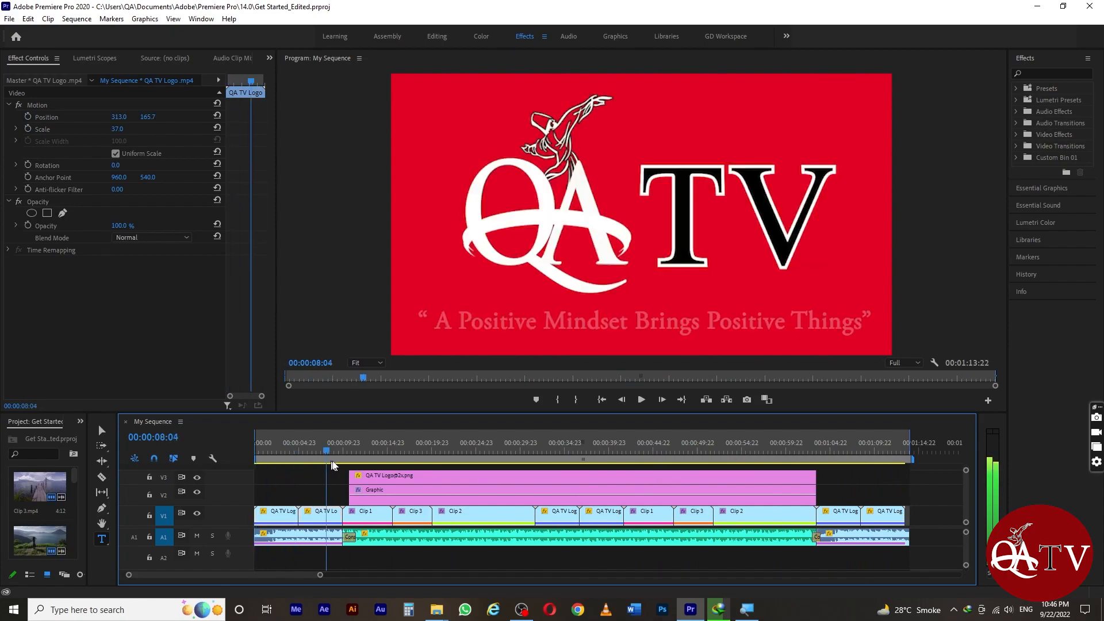